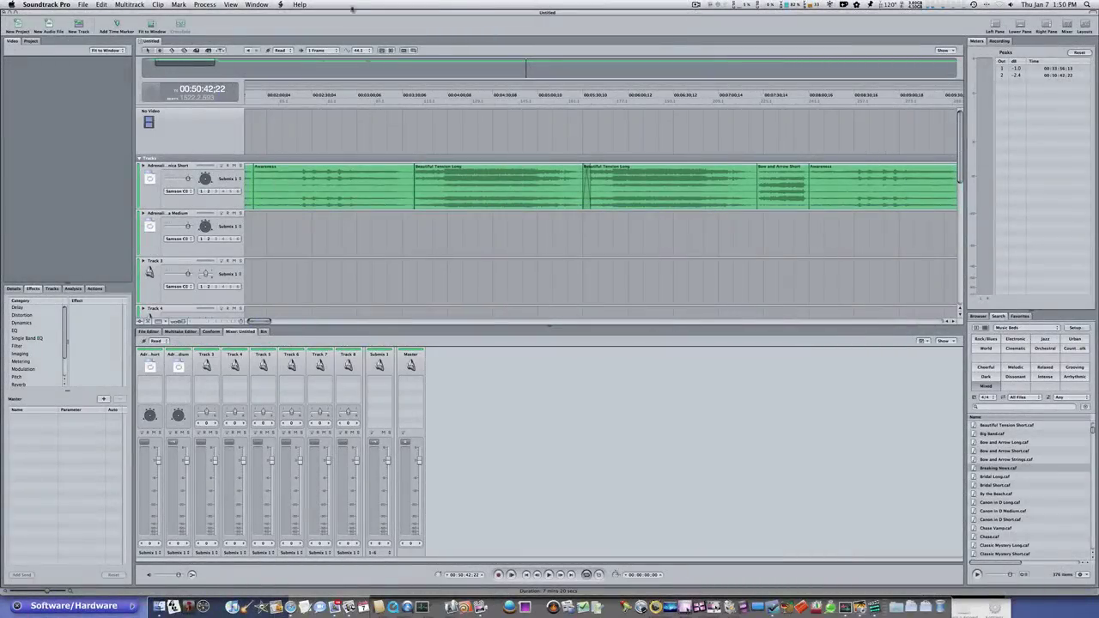
Open Soundtrack Pro Preferences to the General pane, showing startup set to New Multitrack Project.
click(58, 4)
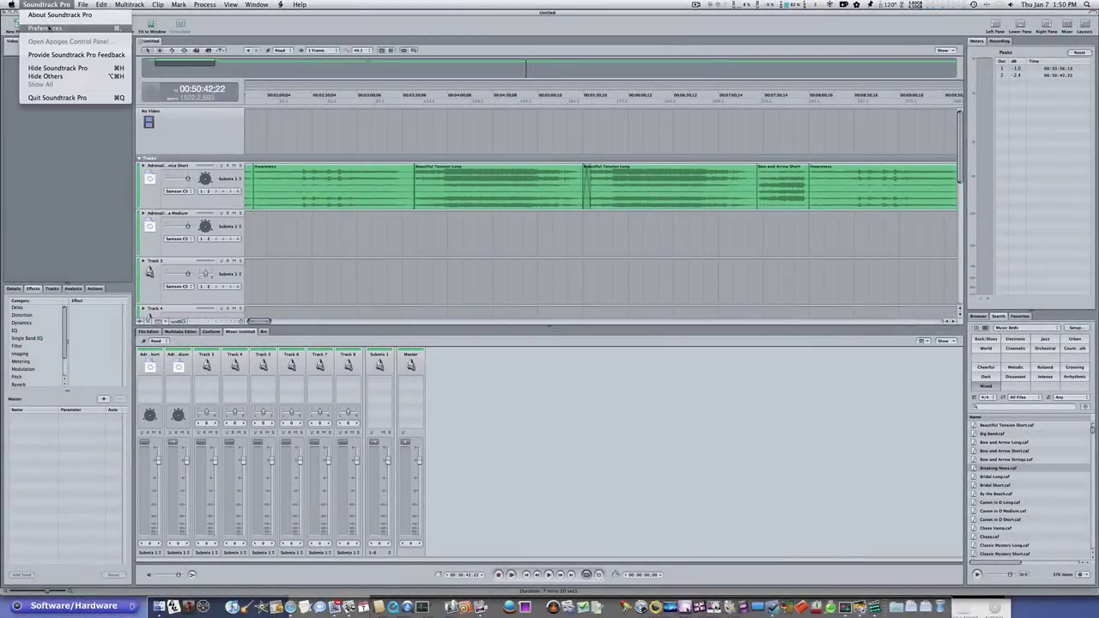
click(47, 29)
click(52, 4)
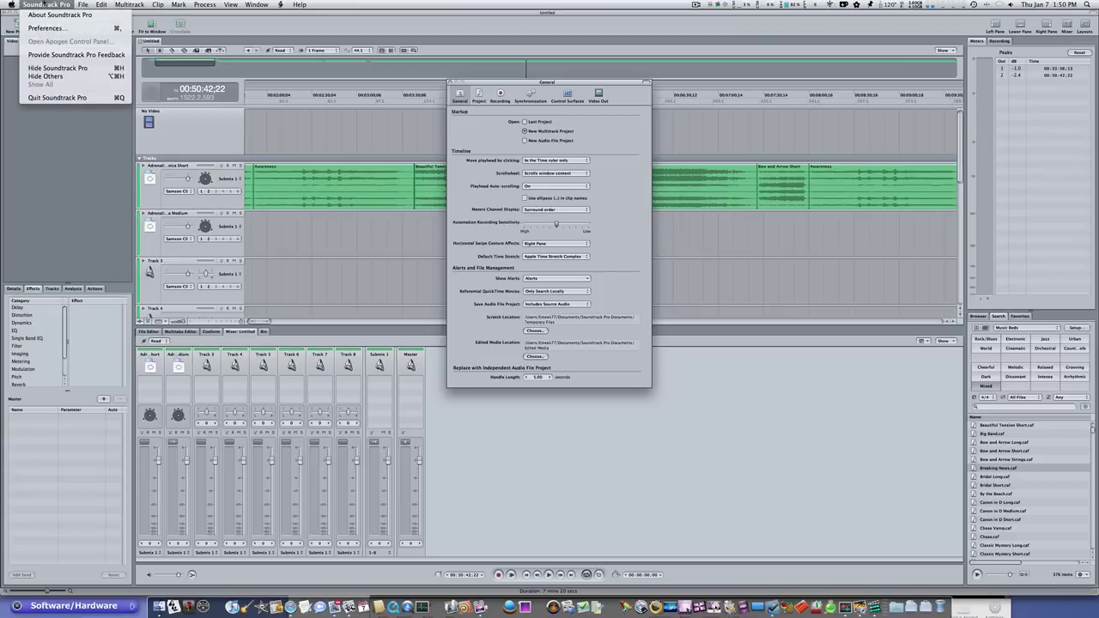
click(438, 86)
click(459, 92)
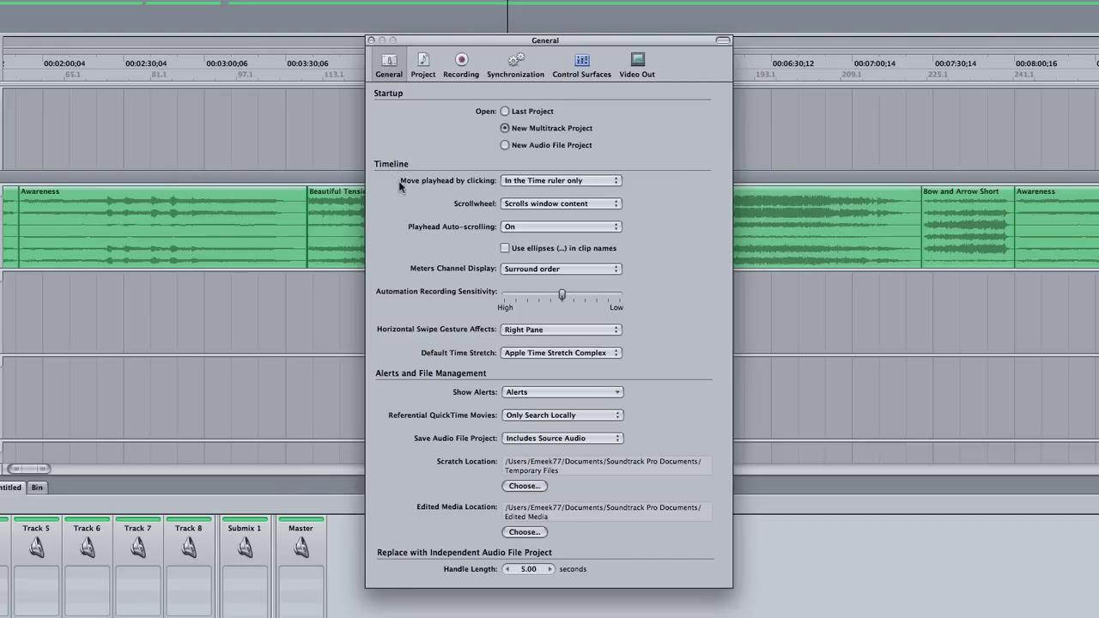
click(590, 181)
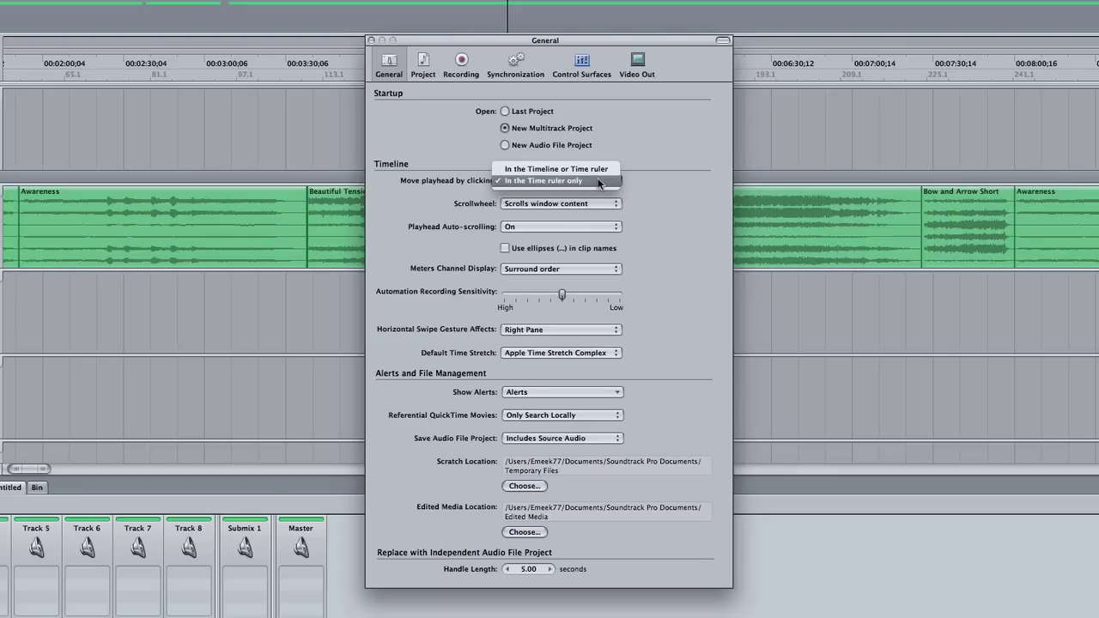
click(598, 172)
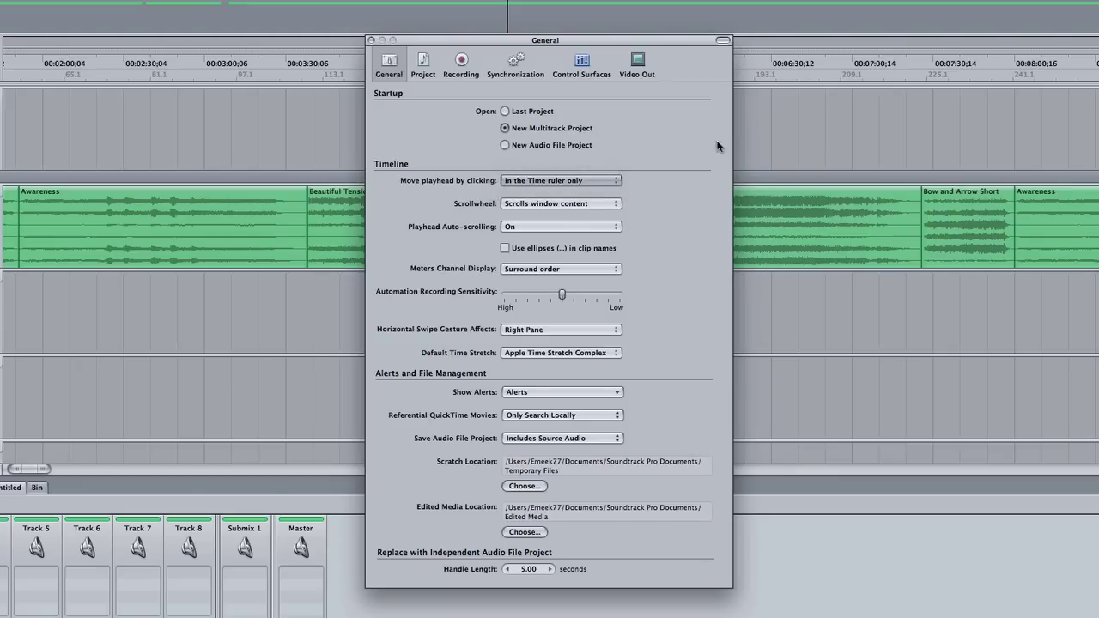
drag(666, 40, 461, 91)
click(686, 112)
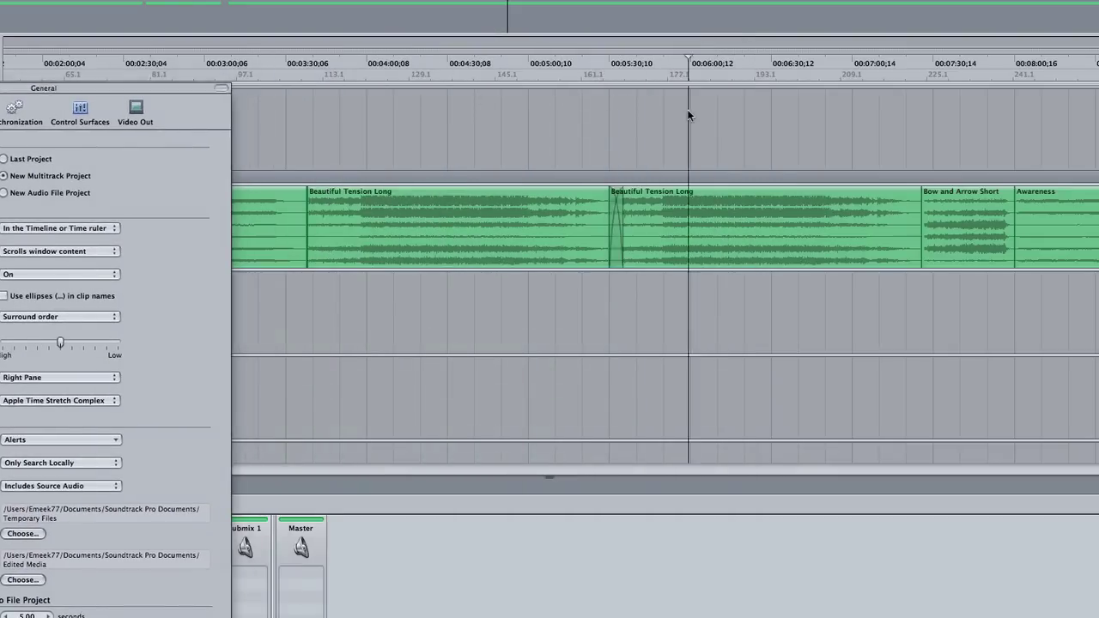
click(581, 116)
click(454, 214)
click(562, 159)
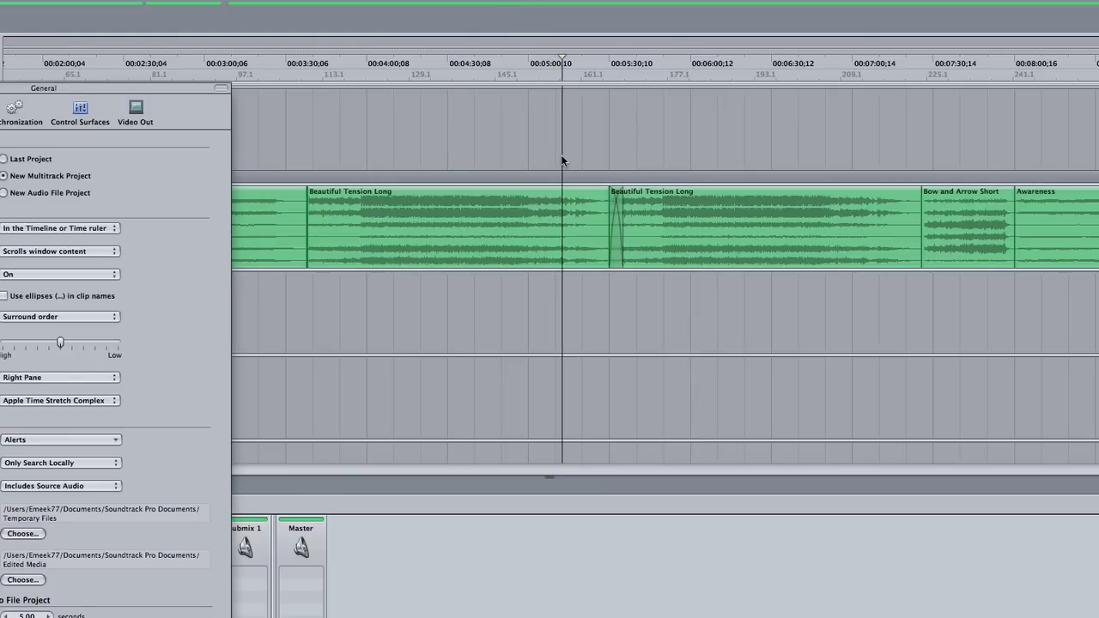
click(724, 211)
click(809, 216)
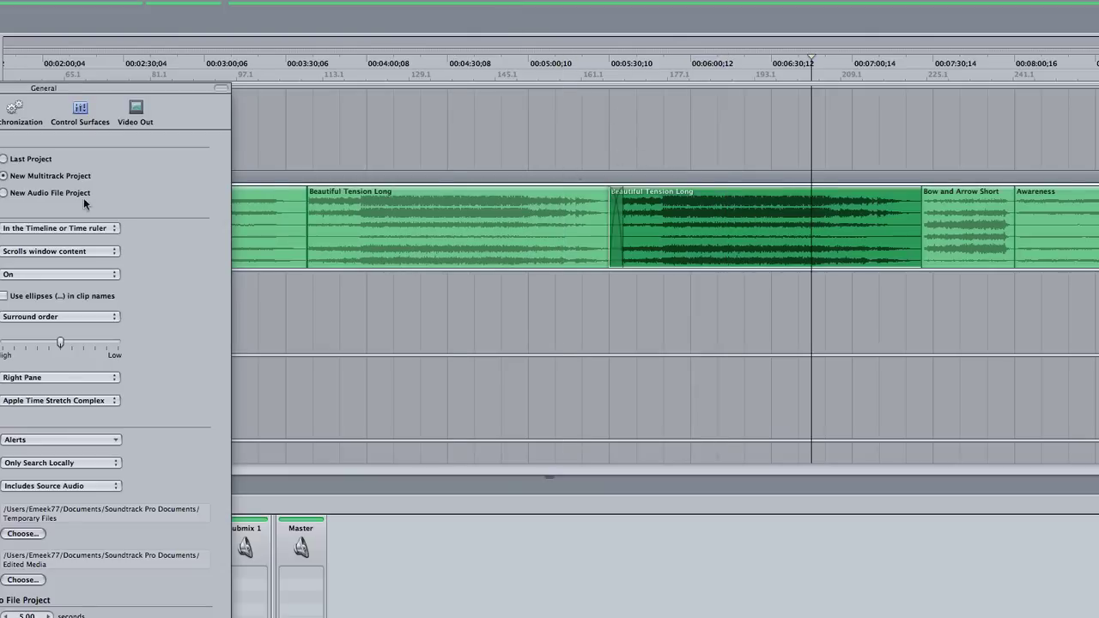
click(75, 229)
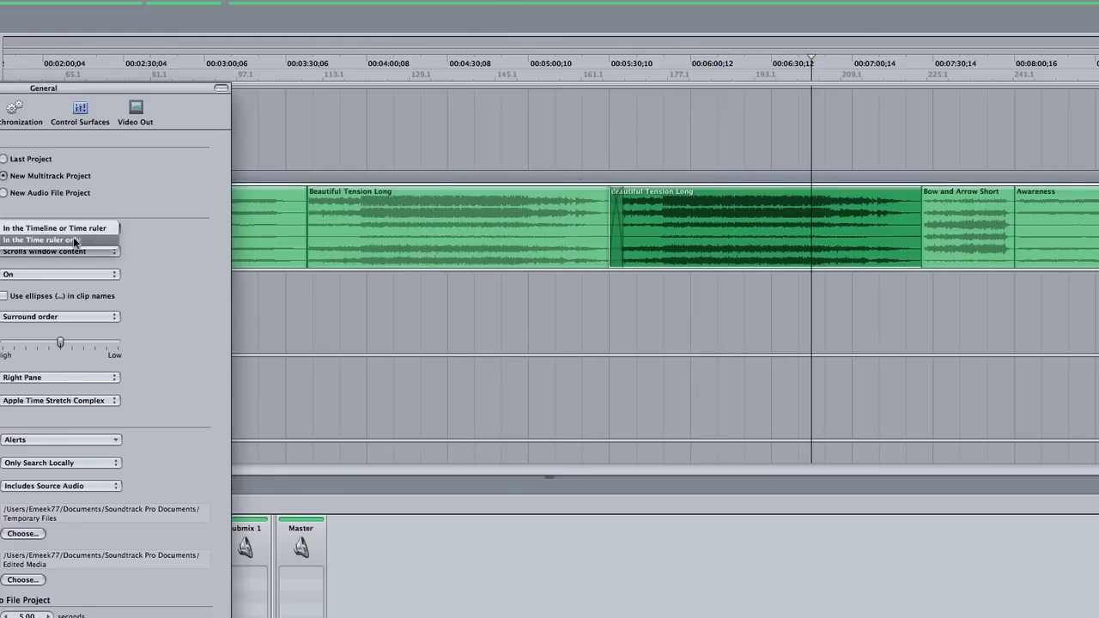
click(74, 239)
click(434, 131)
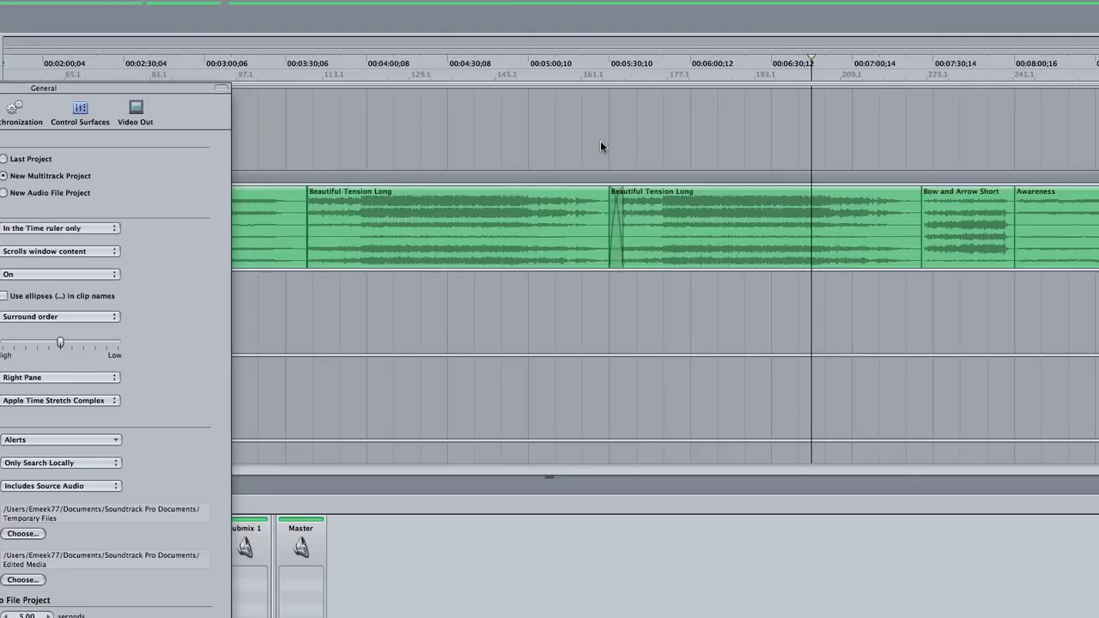
click(574, 62)
click(604, 64)
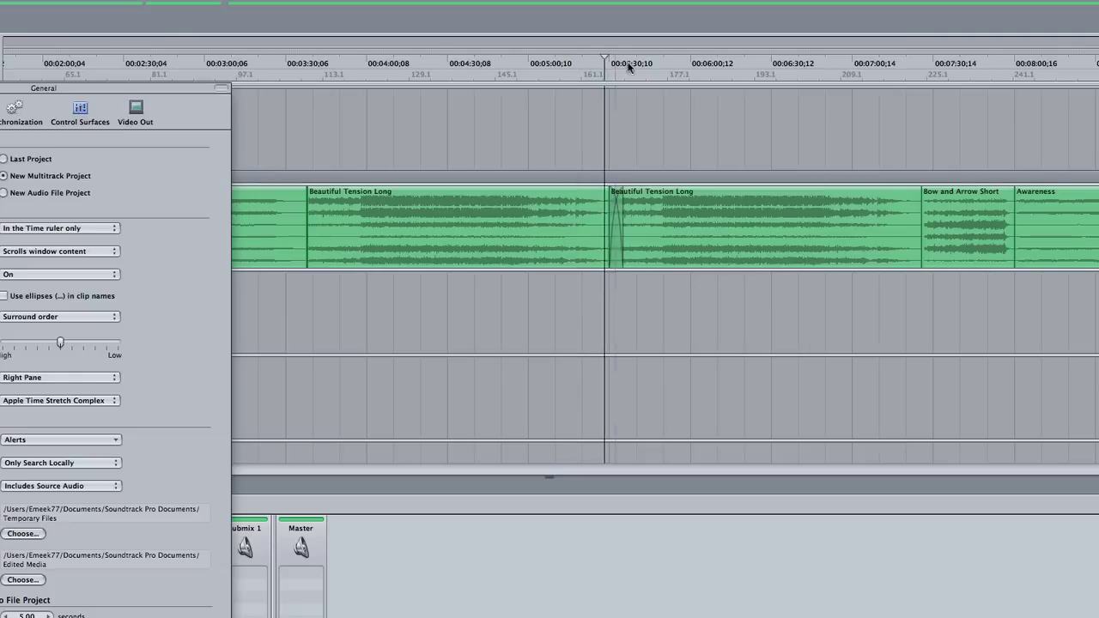
drag(671, 63, 710, 64)
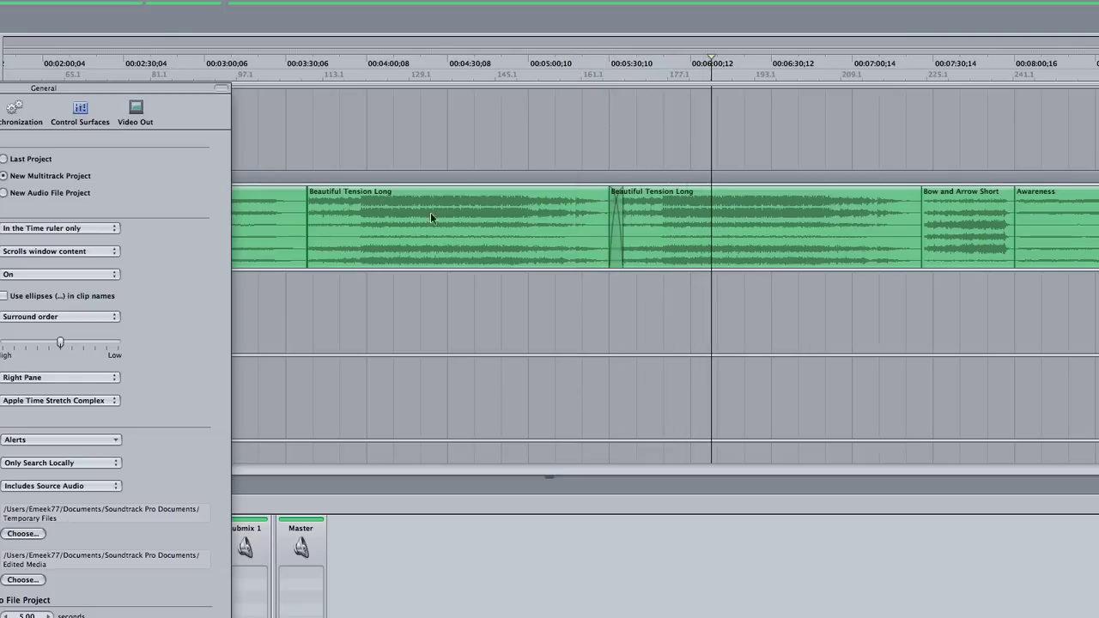
click(493, 212)
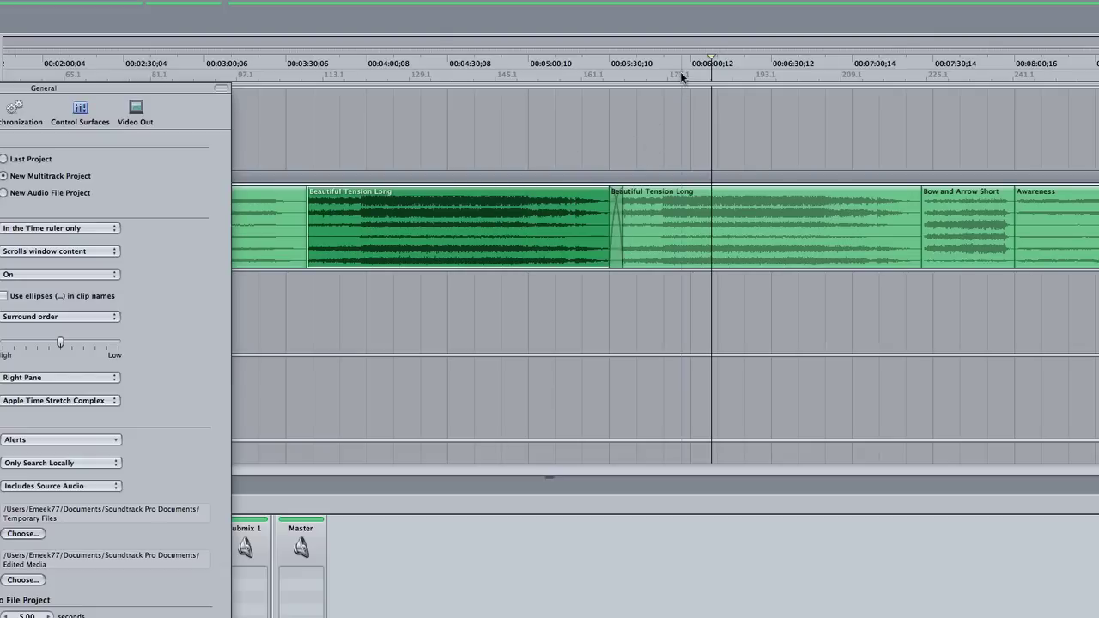
drag(679, 74, 614, 73)
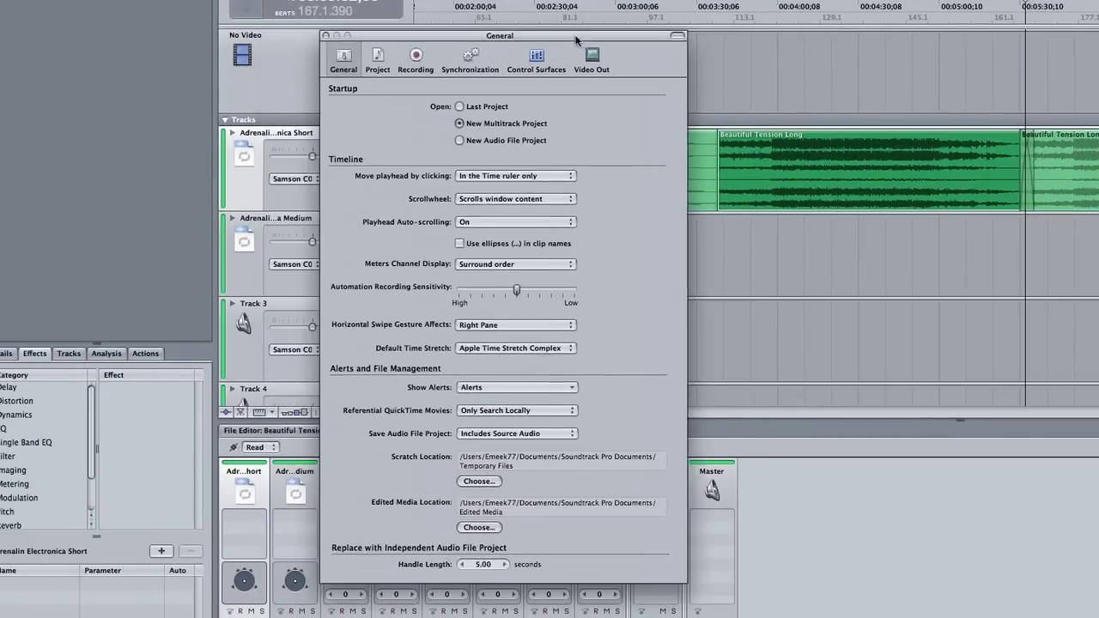
Keep the scroll wheel on Scrolls window content and test scrolling over the timeline.
drag(633, 35, 624, 33)
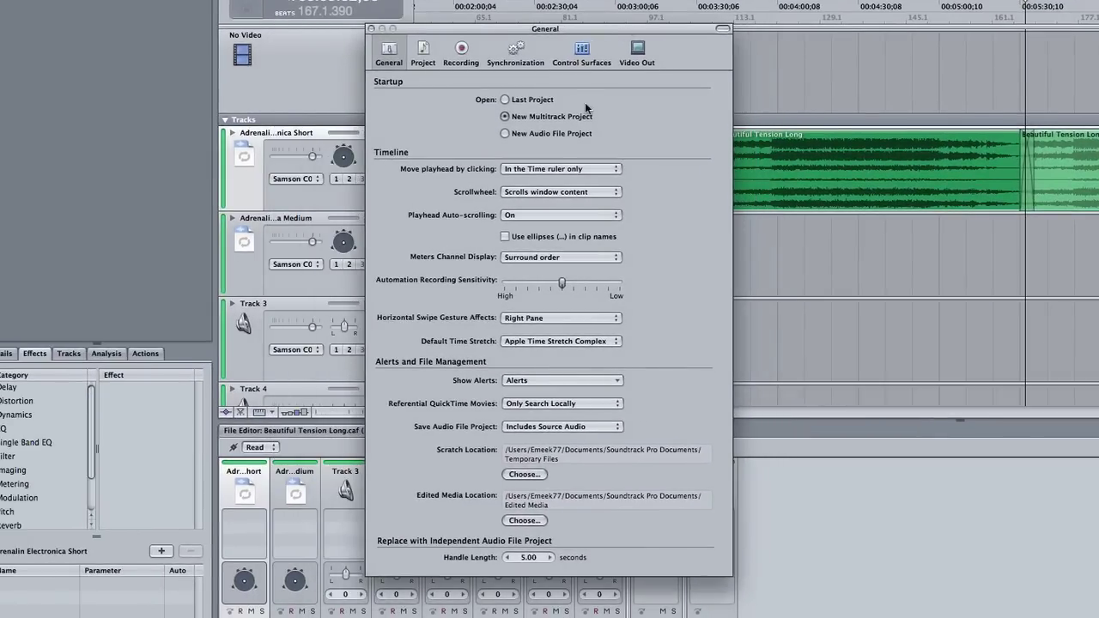
click(556, 193)
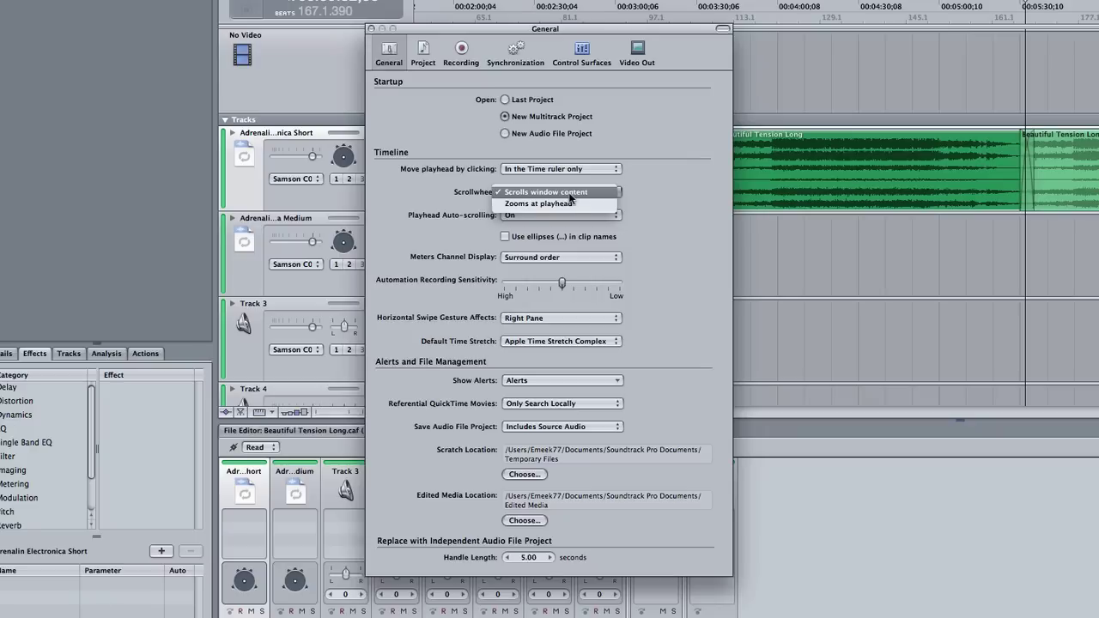
click(569, 194)
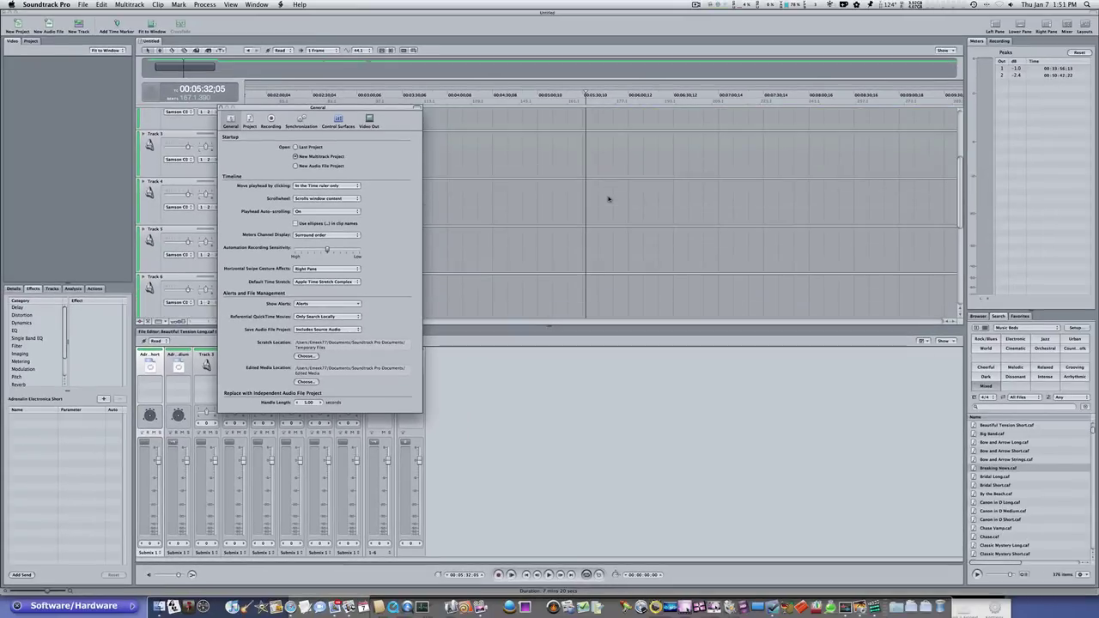
scroll(776, 268, up, 3)
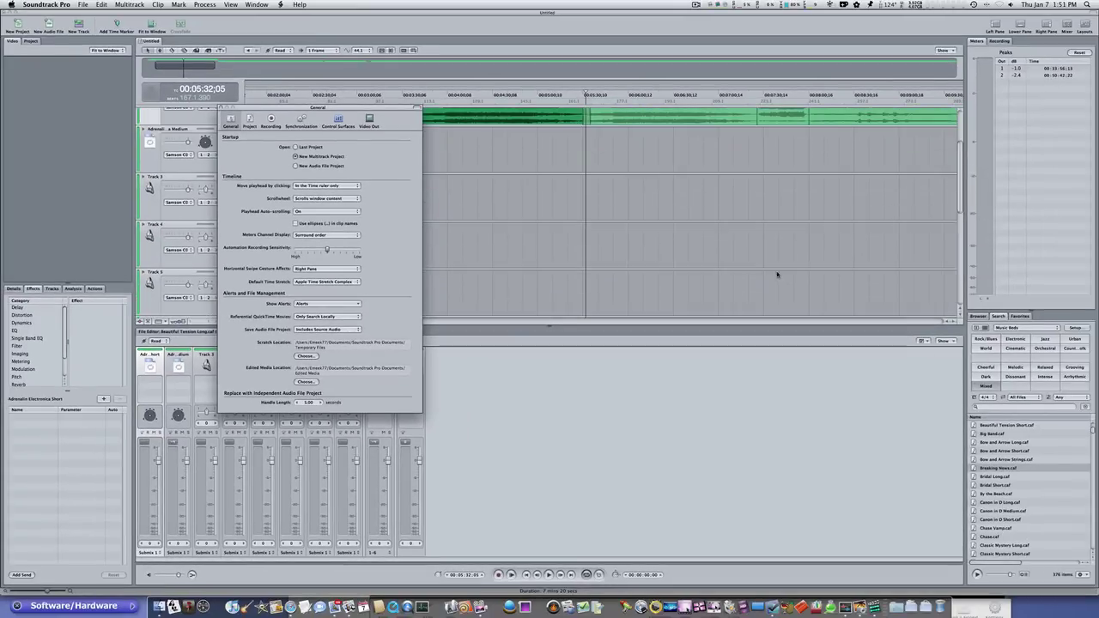
scroll(776, 268, down, 3)
scroll(776, 268, up, 4)
scroll(776, 260, down, 1)
scroll(776, 259, up, 2)
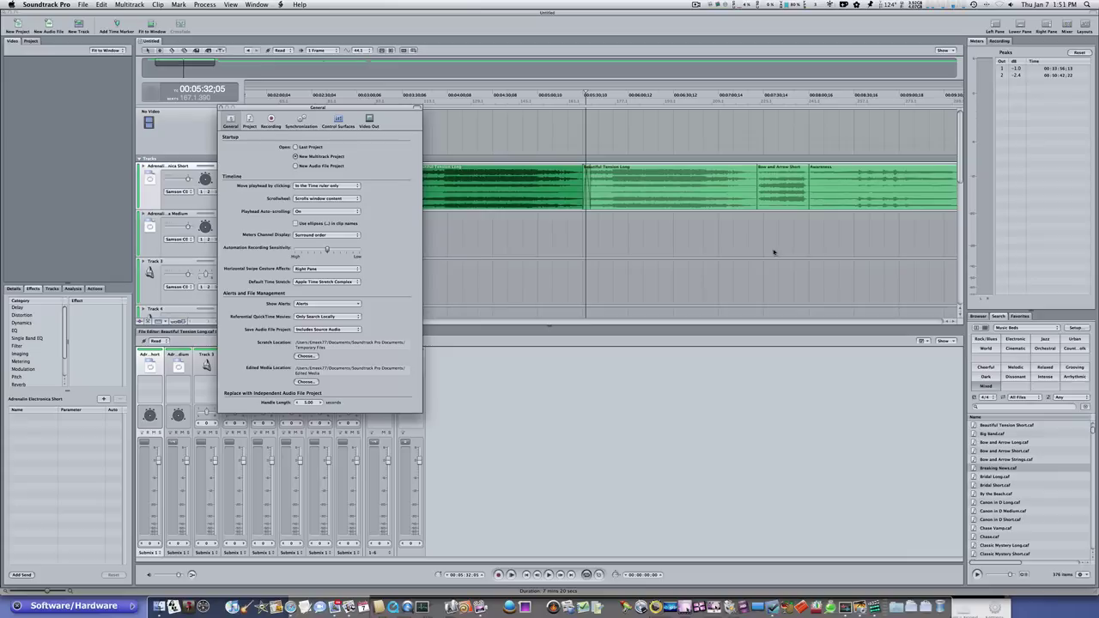
Switch the scroll wheel to Zooms at playhead, test zooming, and keep Playhead Auto-scrolling On.
click(346, 198)
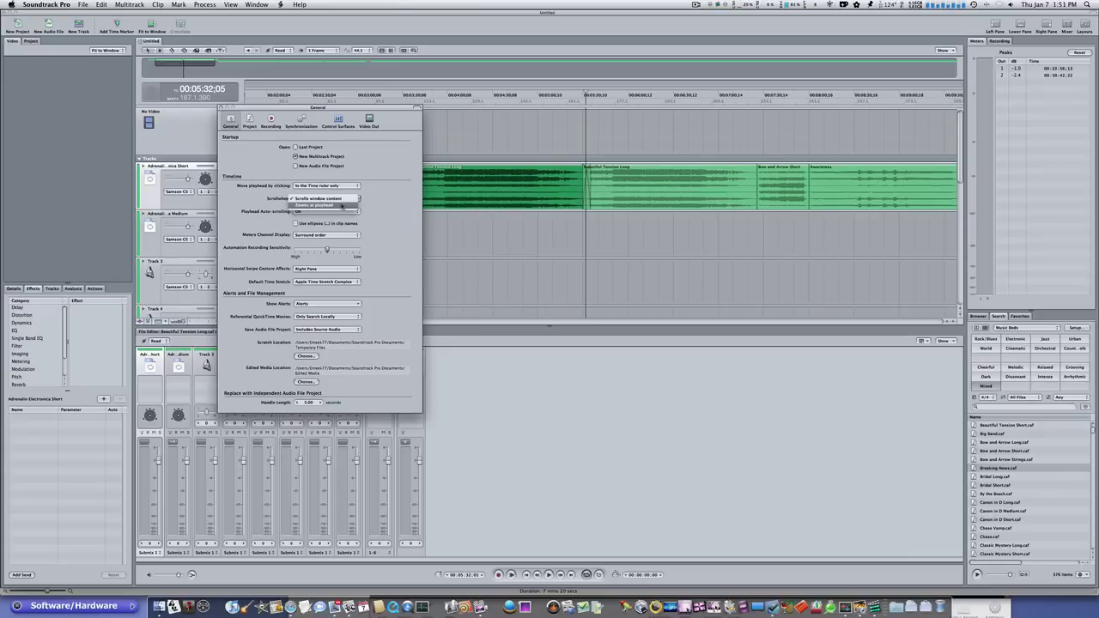
click(342, 206)
scroll(614, 189, up, 6)
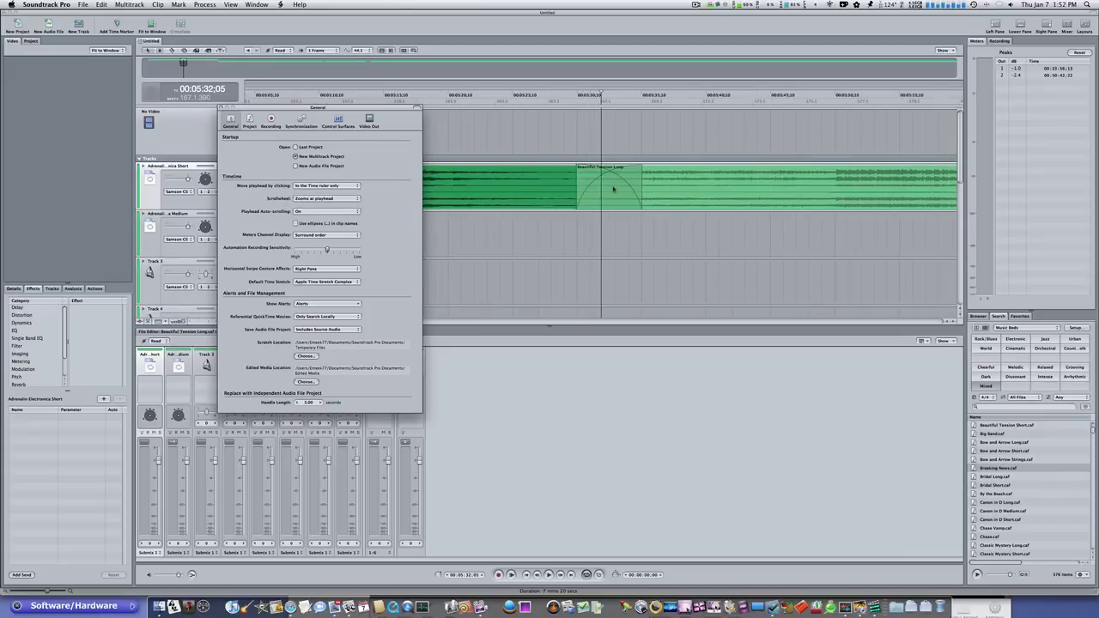
scroll(614, 189, down, 5)
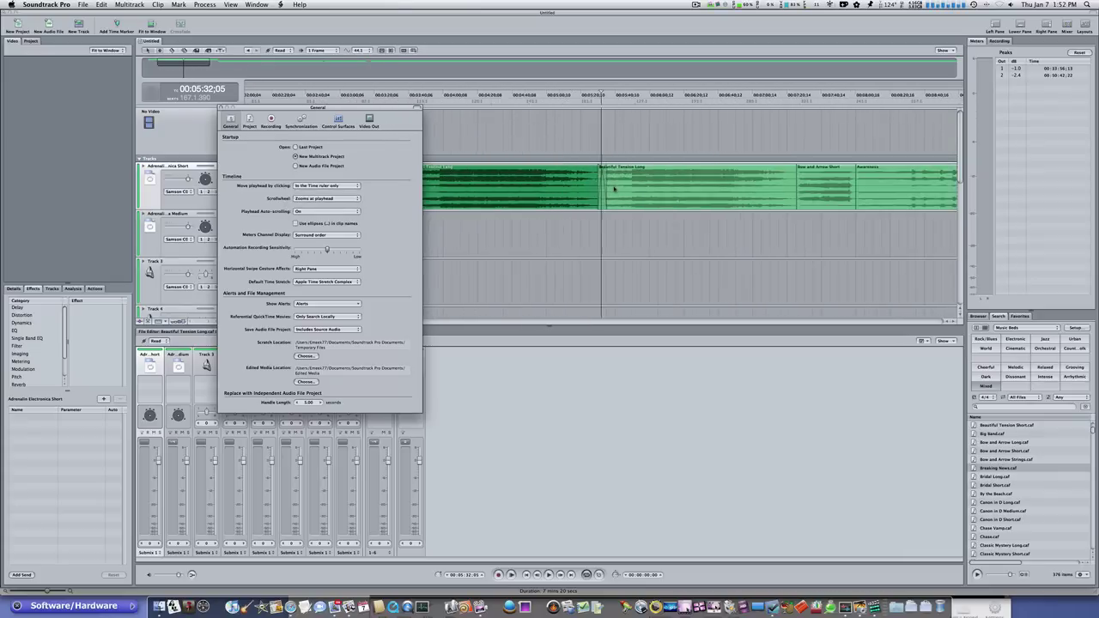
scroll(614, 189, up, 5)
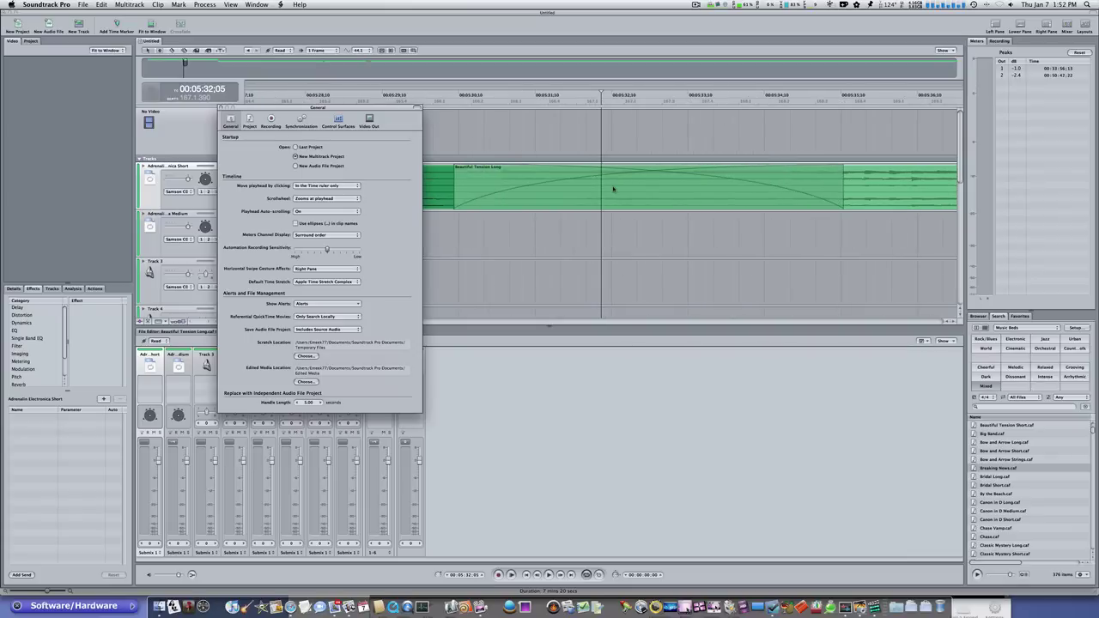
scroll(612, 189, down, 3)
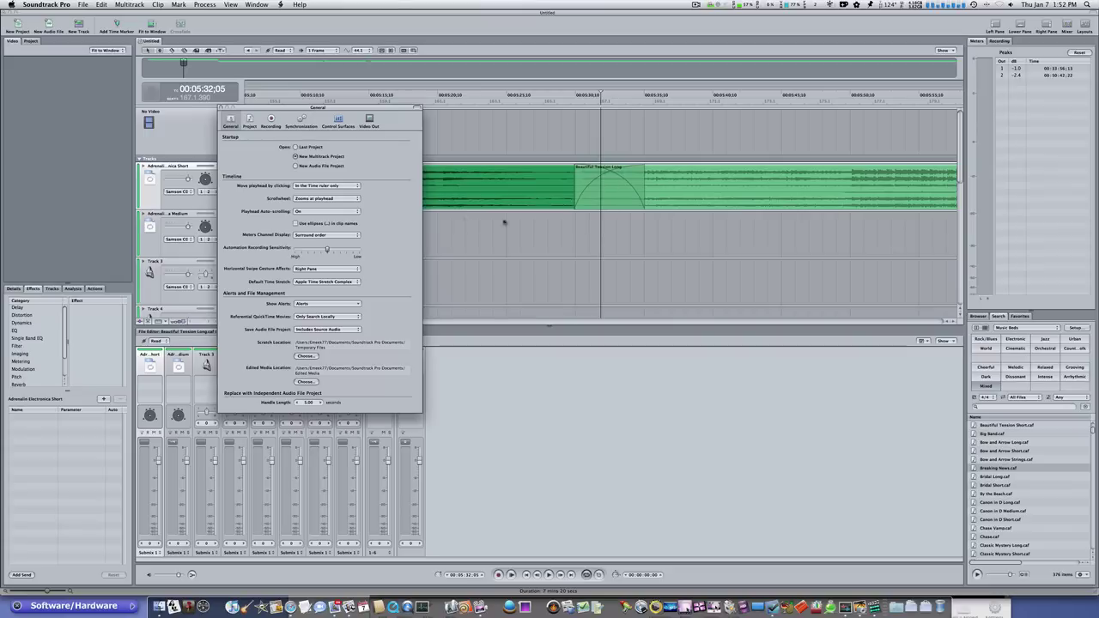
scroll(640, 236, down, 3)
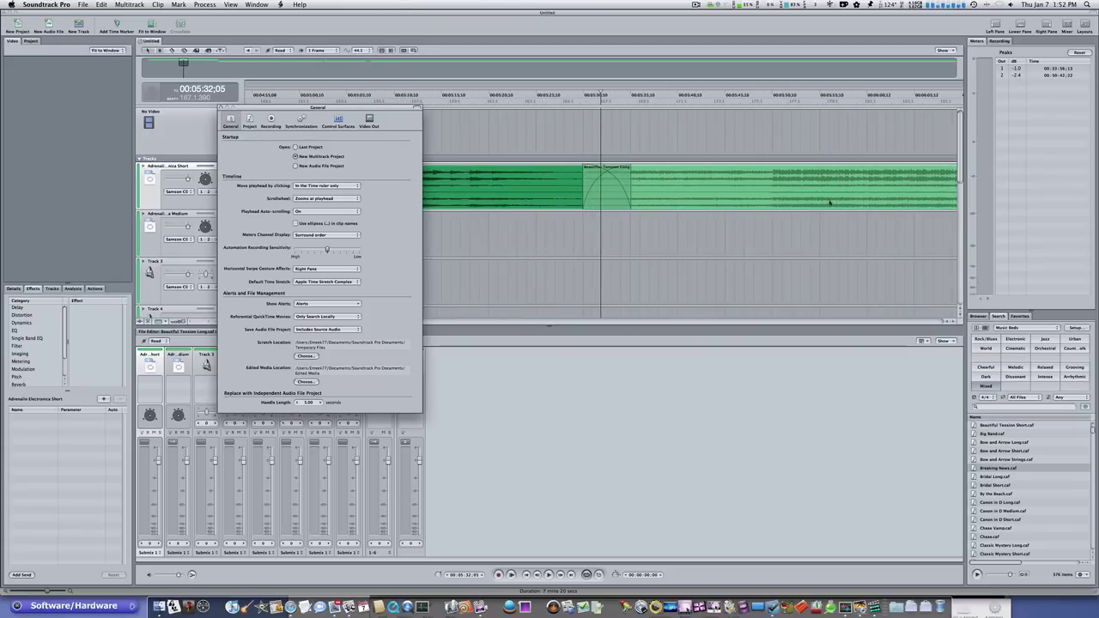
scroll(596, 208, up, 3)
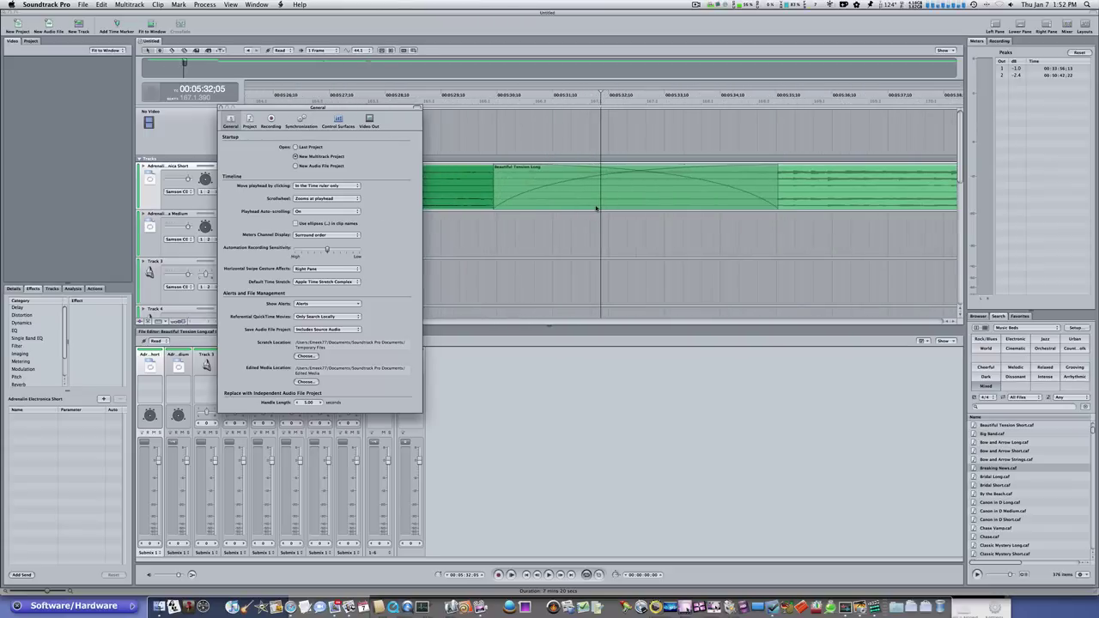
scroll(596, 208, up, 2)
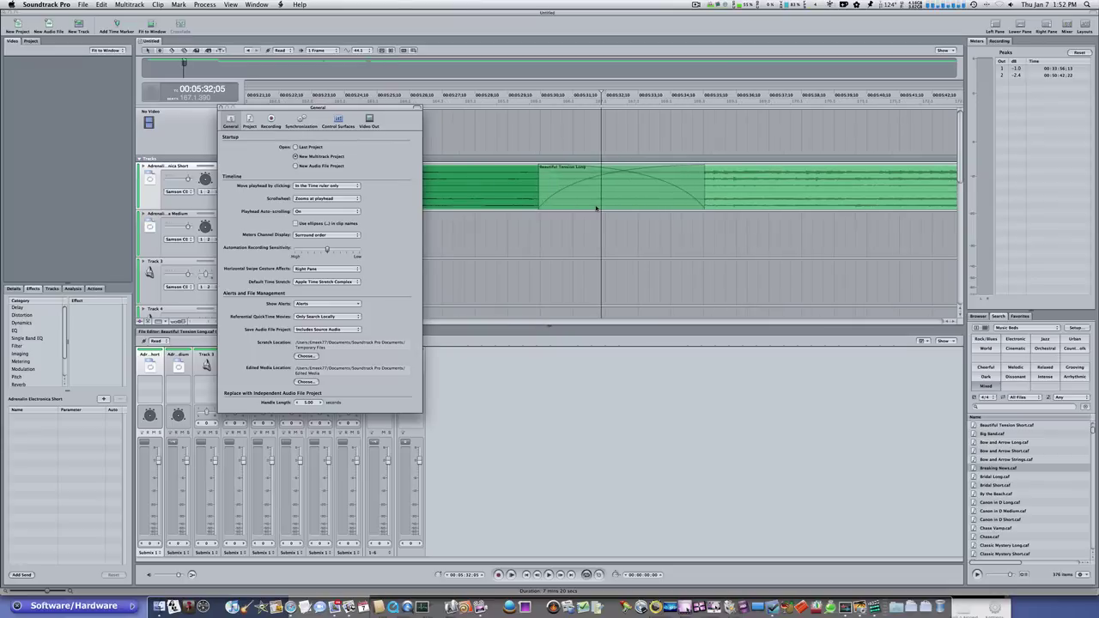
click(306, 211)
click(307, 212)
click(314, 198)
Return the scroll wheel to Scrolls window content, keep auto-scrolling On, and play to watch it.
click(317, 192)
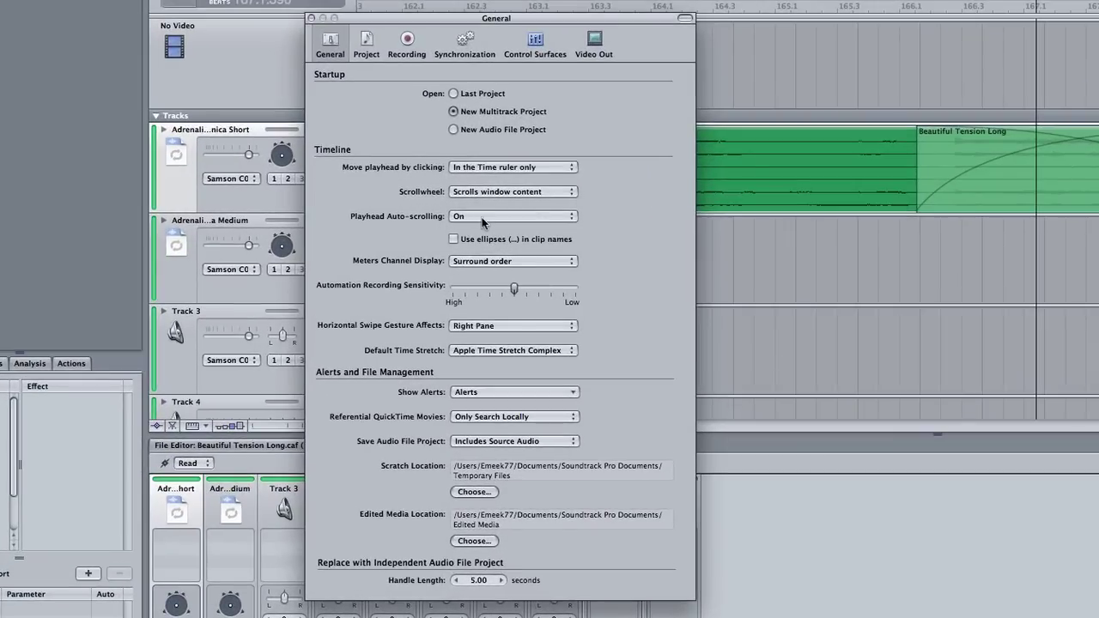
click(481, 218)
click(483, 217)
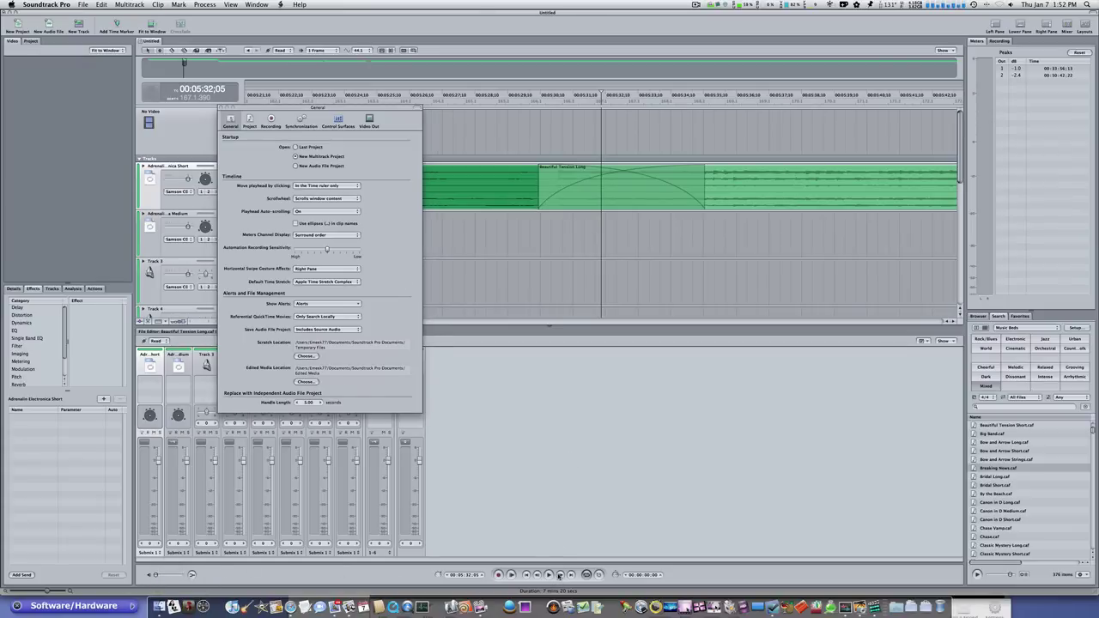
click(546, 574)
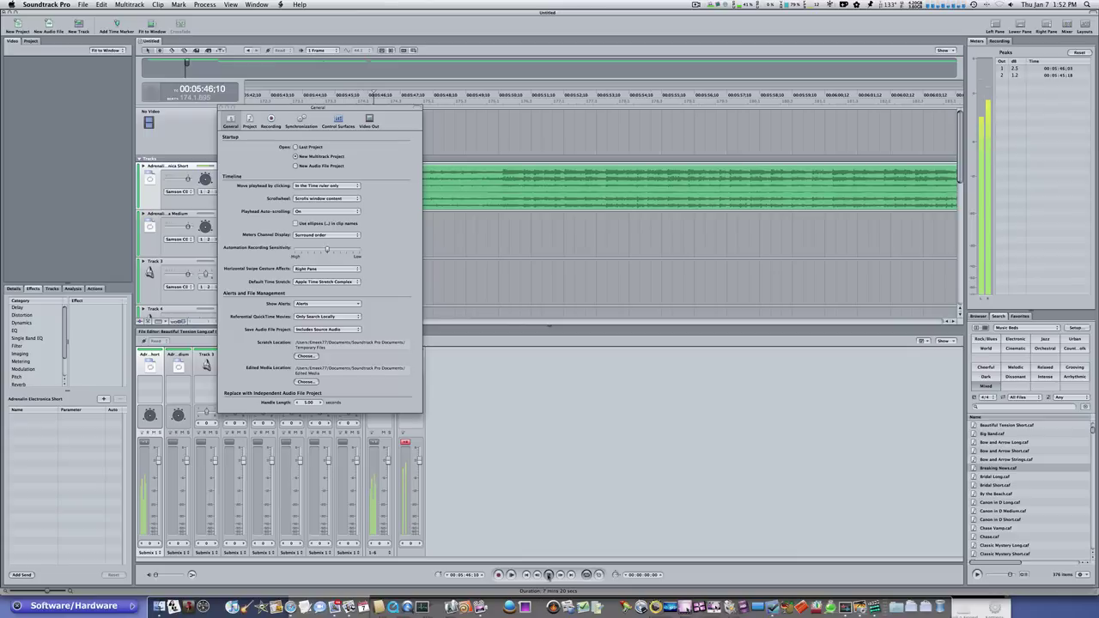
key(space)
Play briefly from about 00:06:04, stop at 00:06:06;00, and move the preferences window up.
double_click(405, 109)
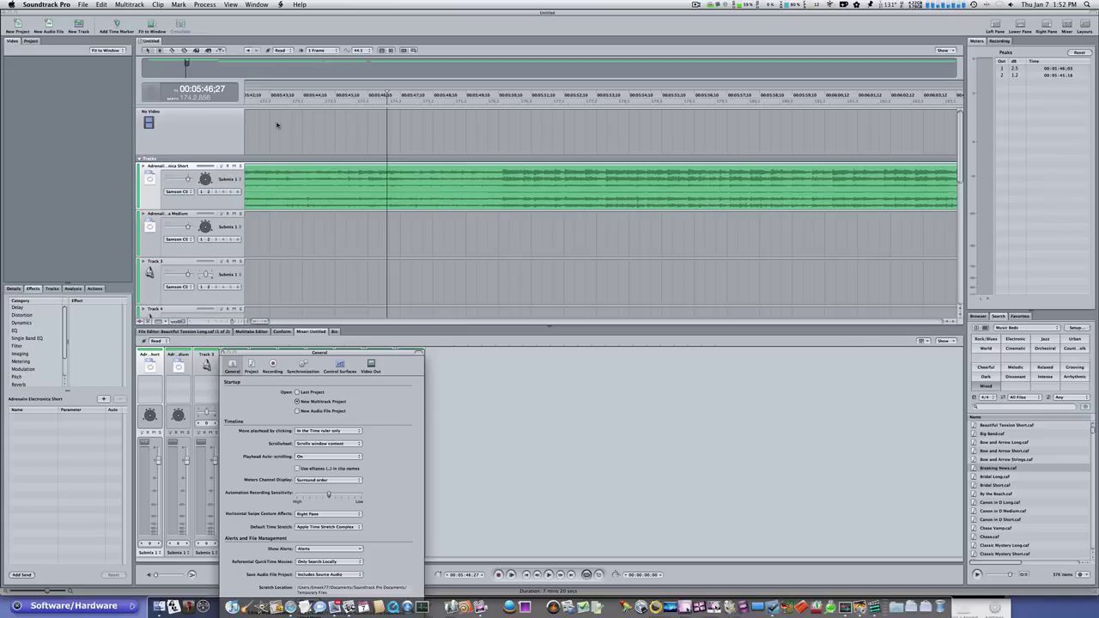
click(944, 101)
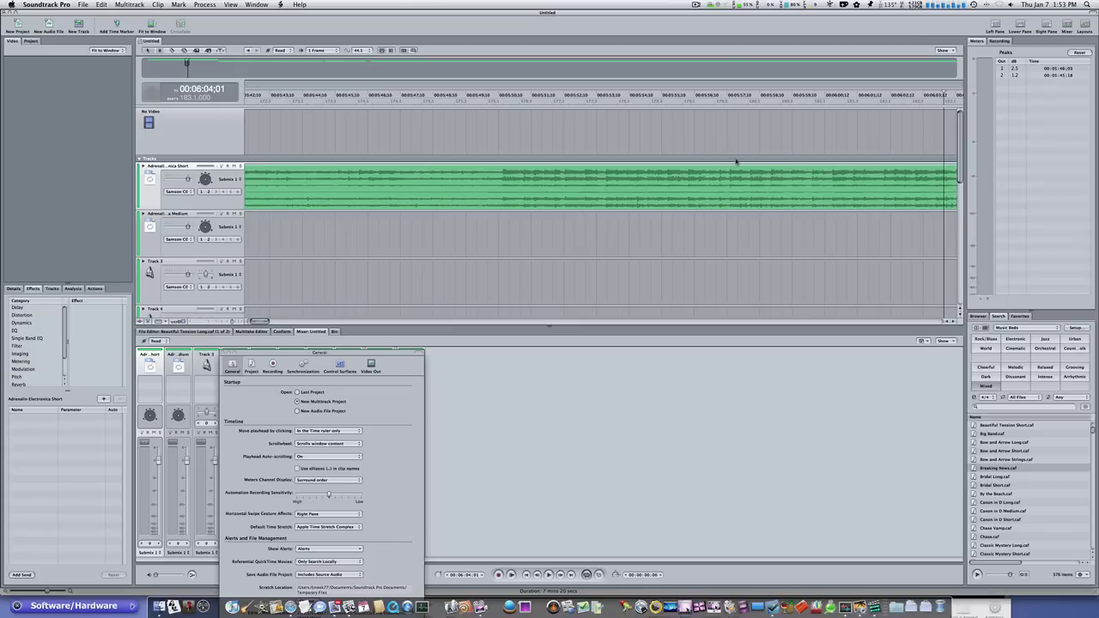
key(space)
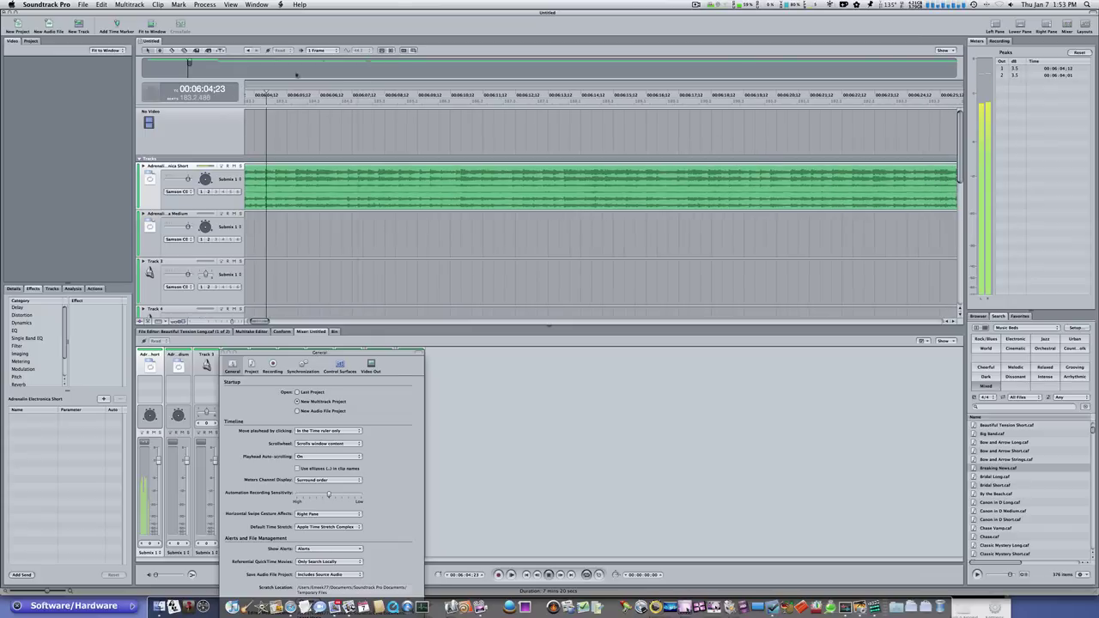
key(space)
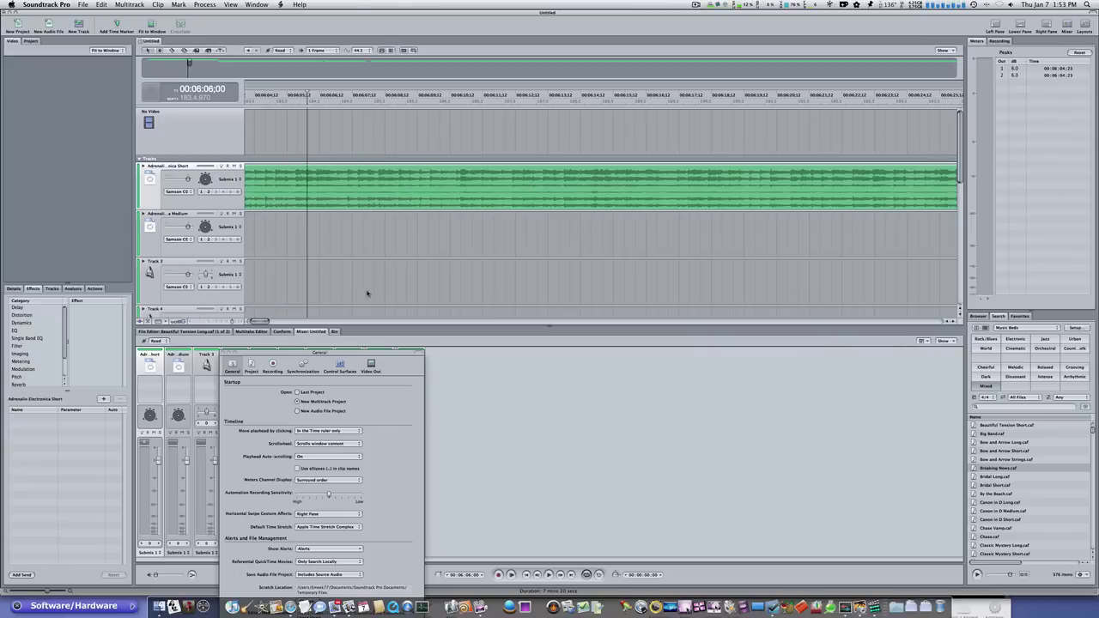
drag(335, 352, 334, 189)
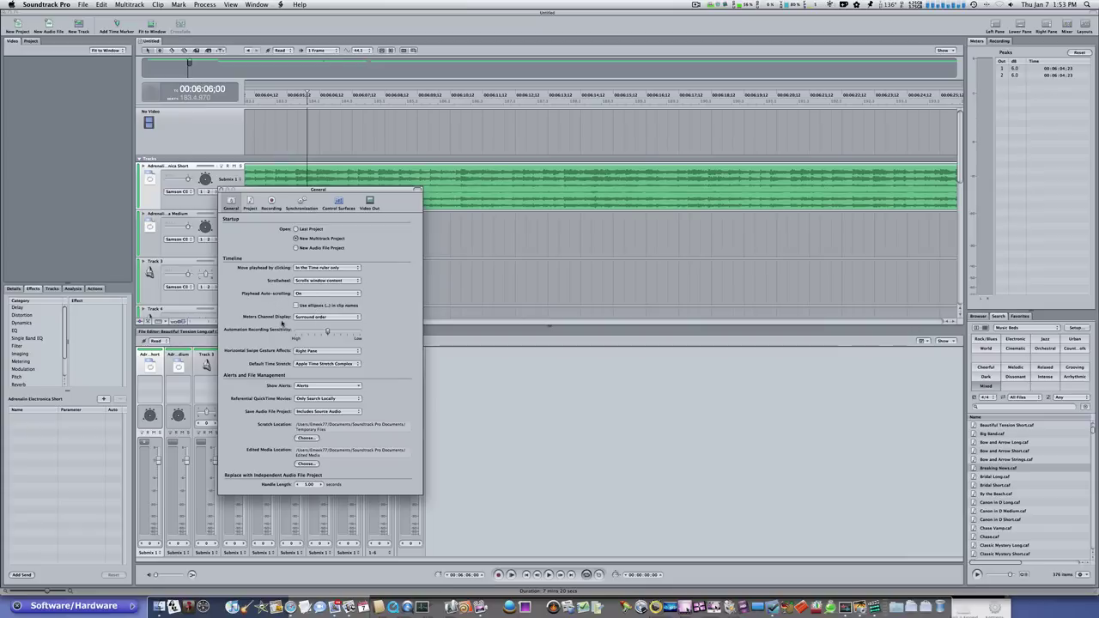
Set Playhead Auto-scrolling to Centered and play from a later point to watch it.
click(305, 294)
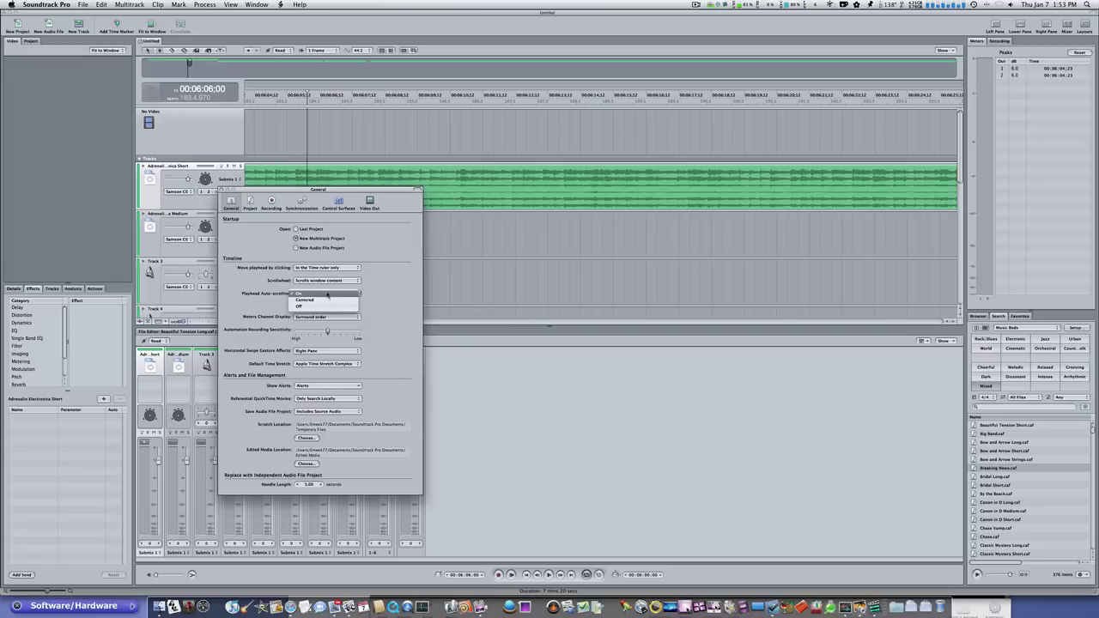
click(320, 300)
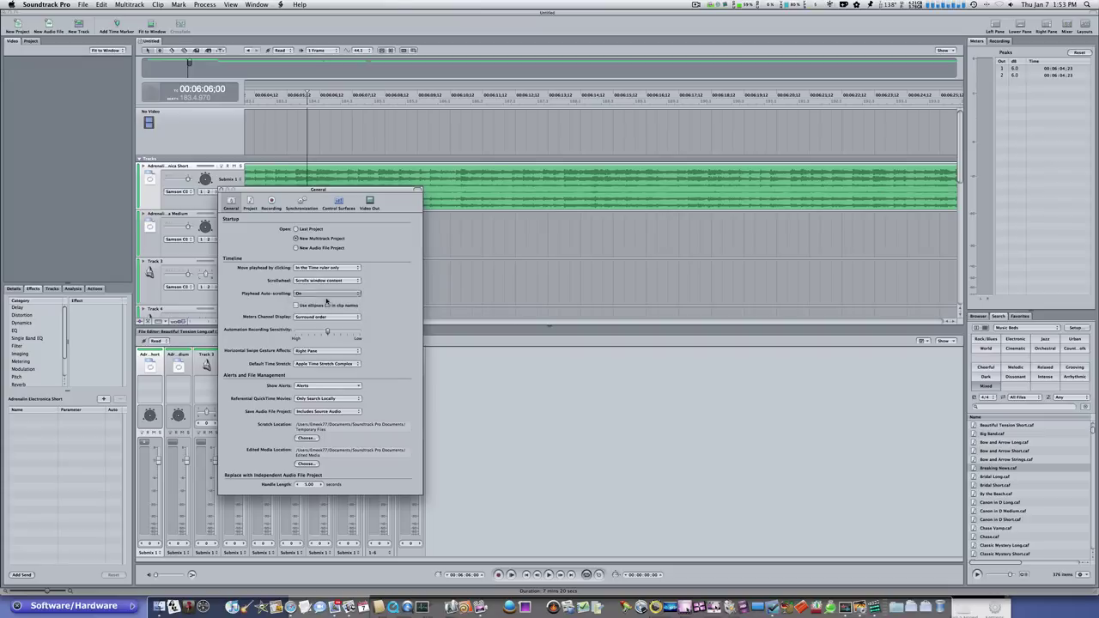
click(550, 104)
key(space)
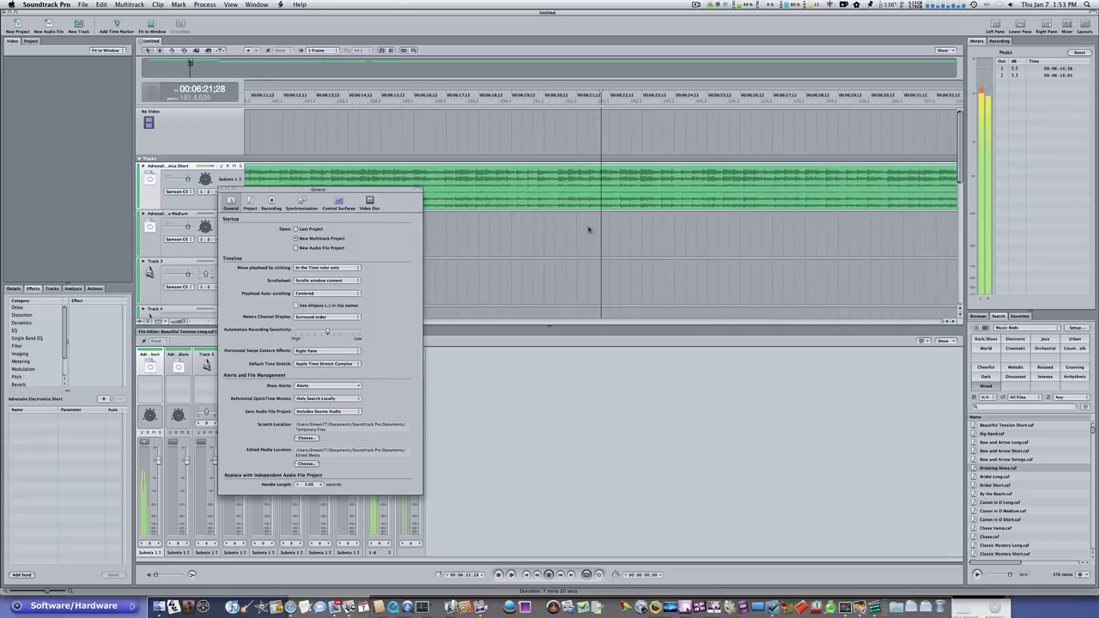
Try Playhead Auto-scrolling Off with the playhead moved later, then switch back to Centered.
click(321, 294)
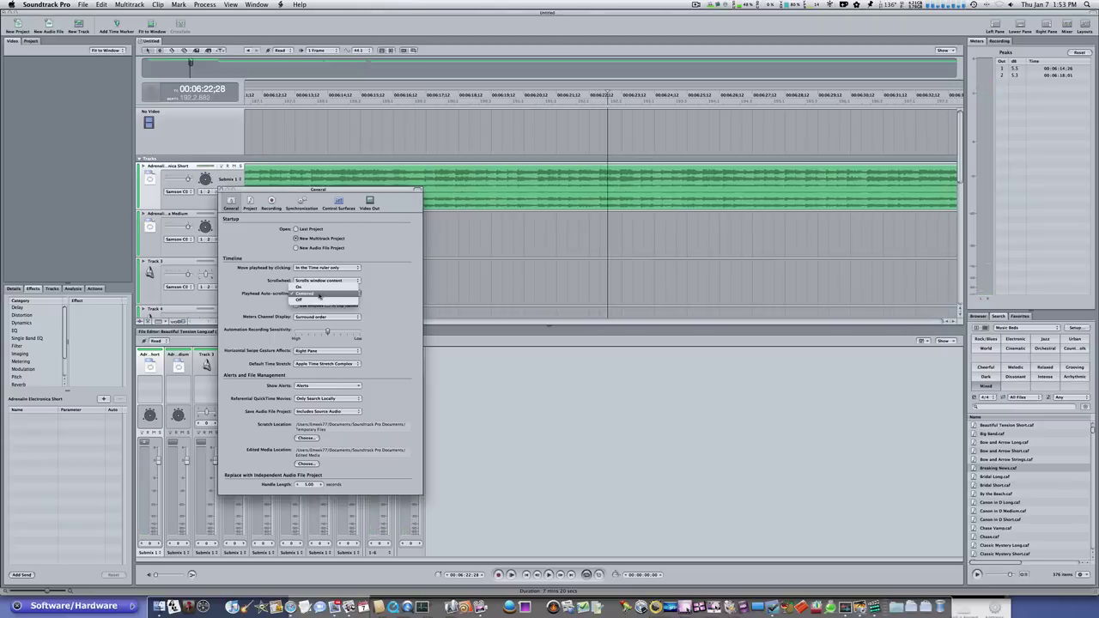
click(318, 299)
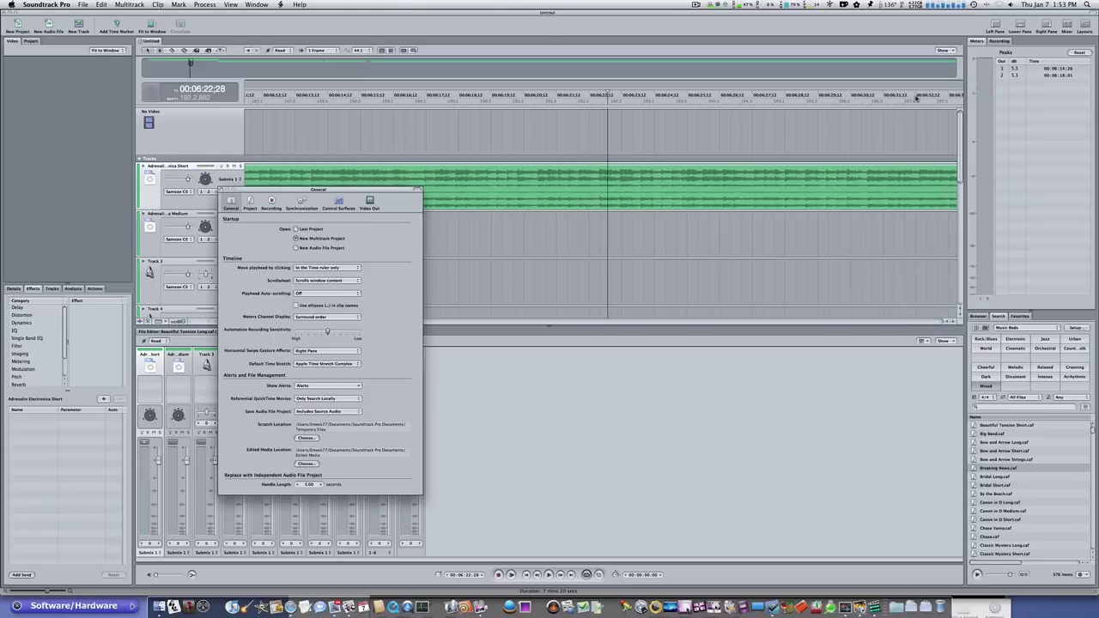
click(916, 97)
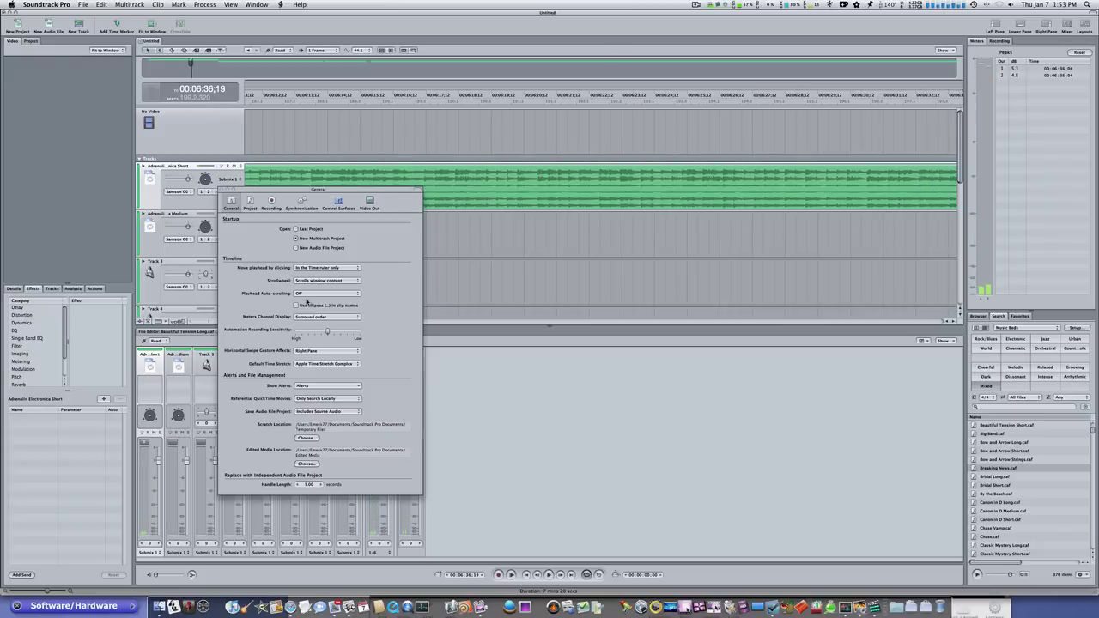
click(319, 294)
click(308, 286)
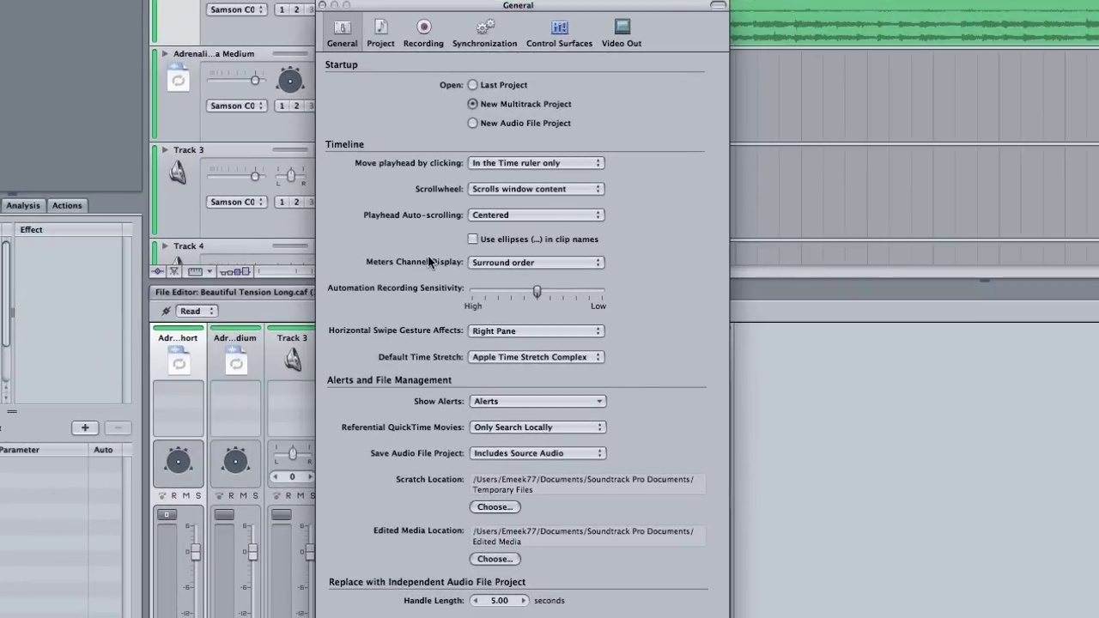
click(563, 262)
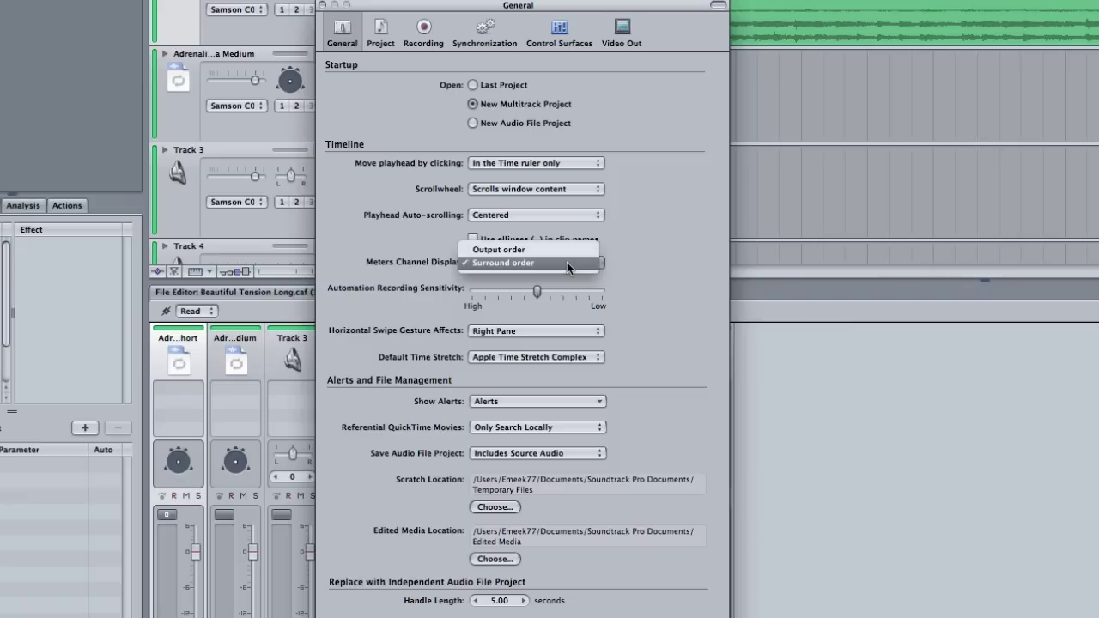
click(567, 262)
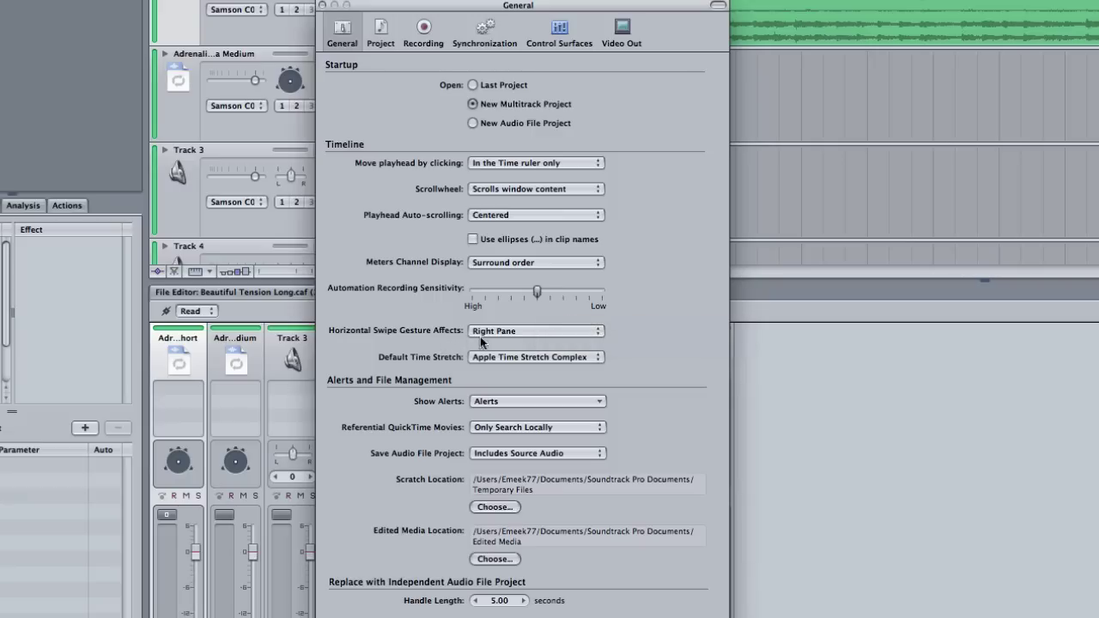
click(513, 331)
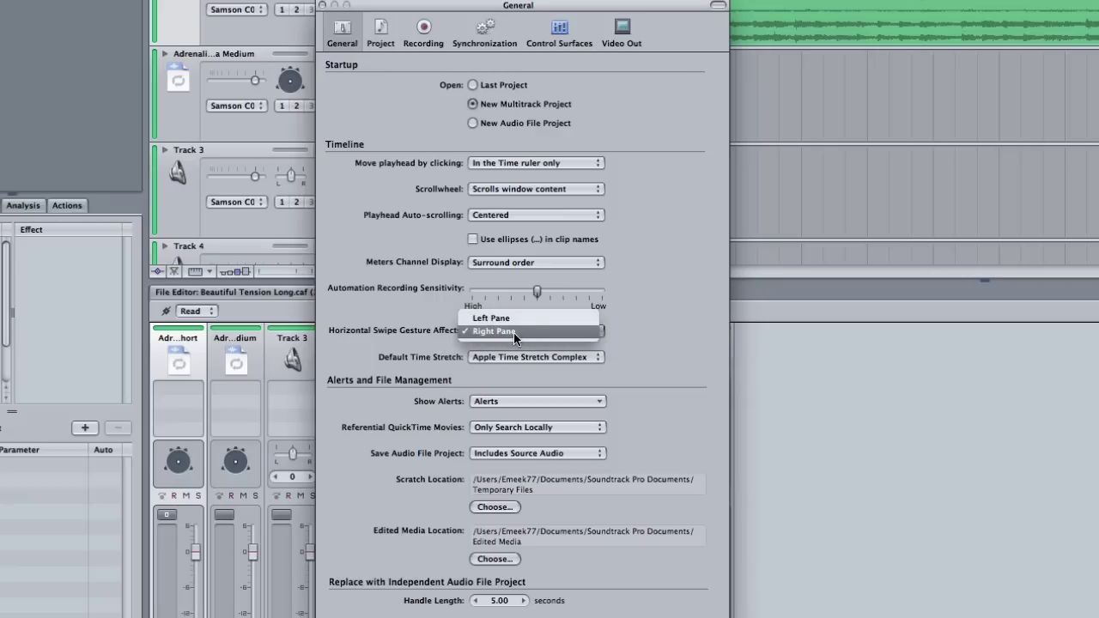
click(513, 332)
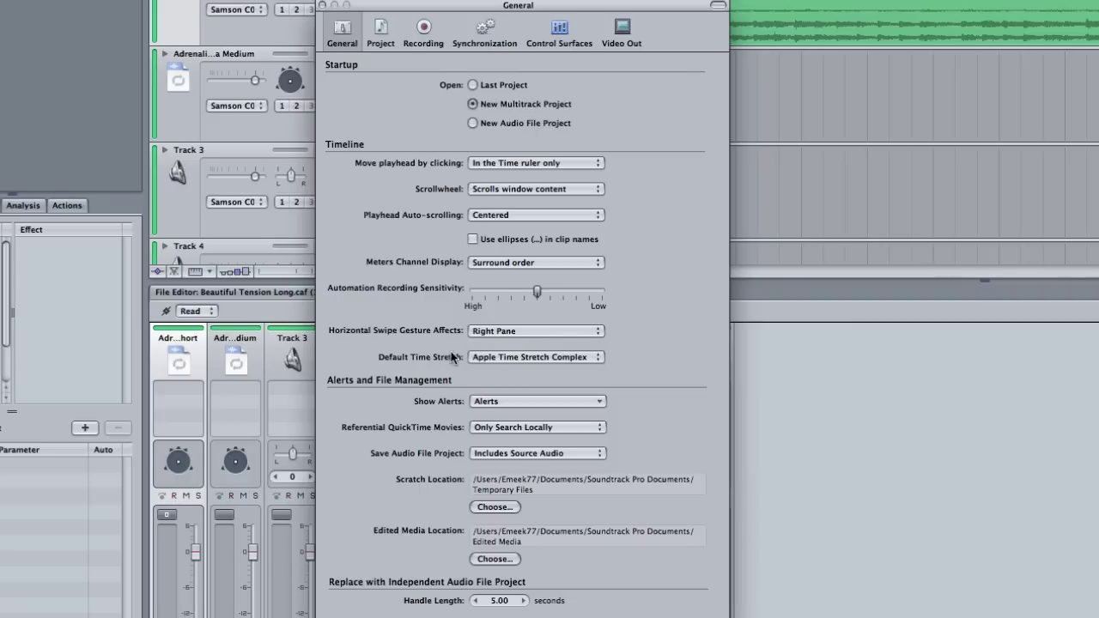
click(586, 357)
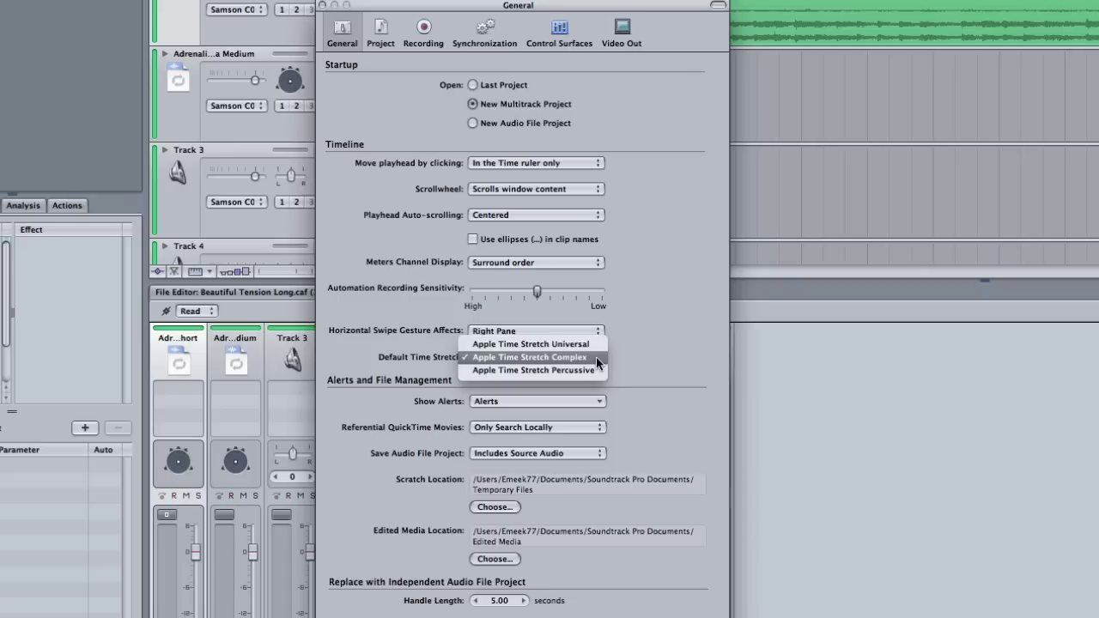
click(596, 357)
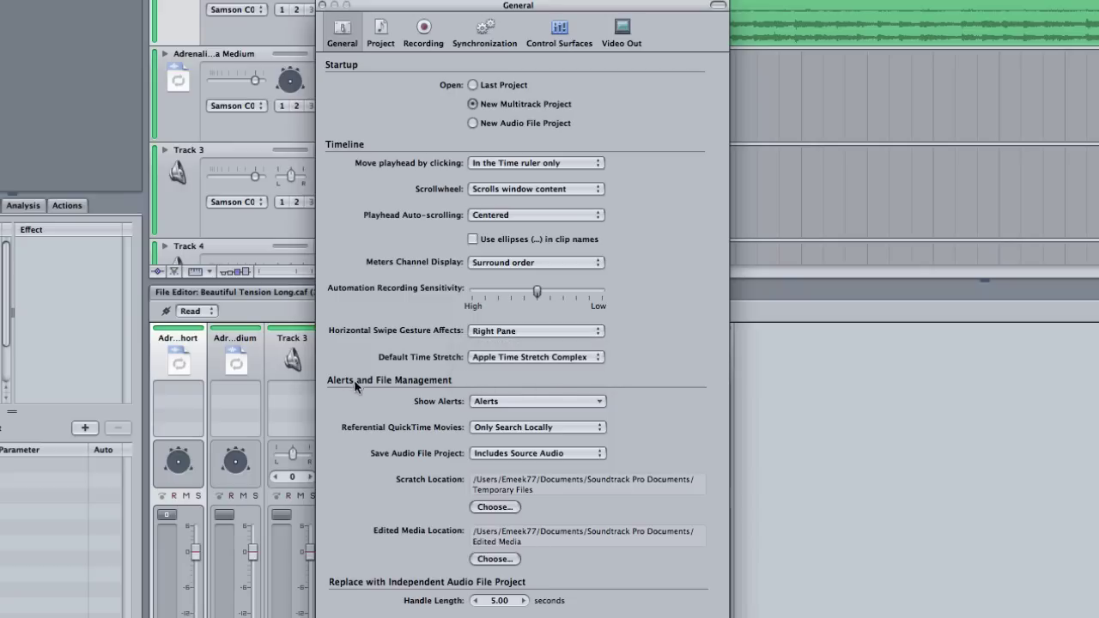
Review Show Alerts, keep Referential QuickTime Movies at Only Search Locally, and list Save Audio File Project choices.
click(555, 402)
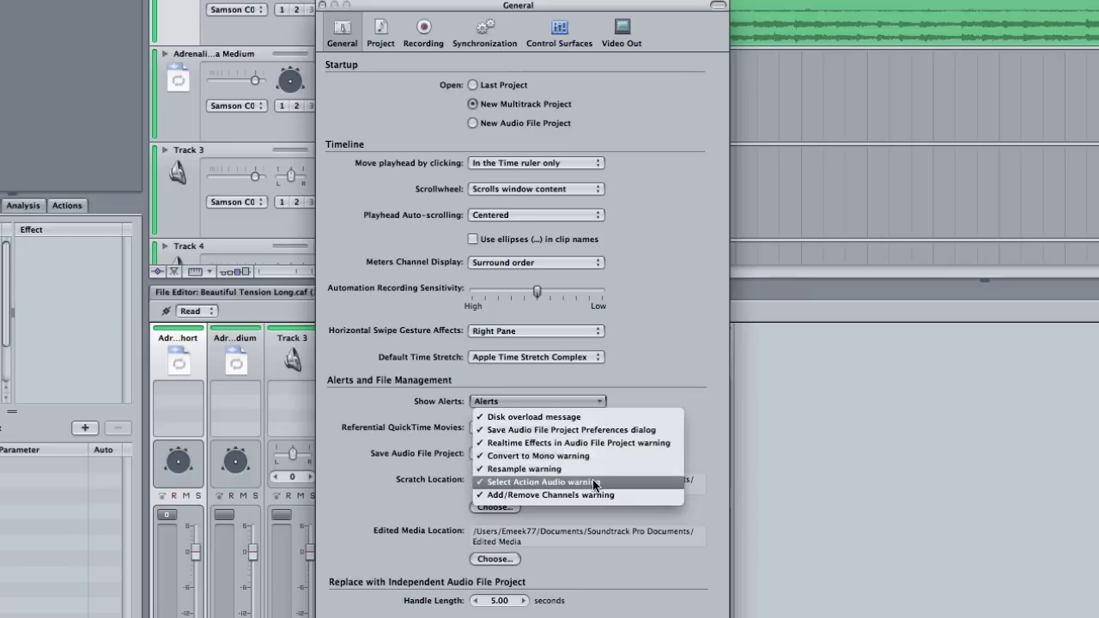
click(576, 401)
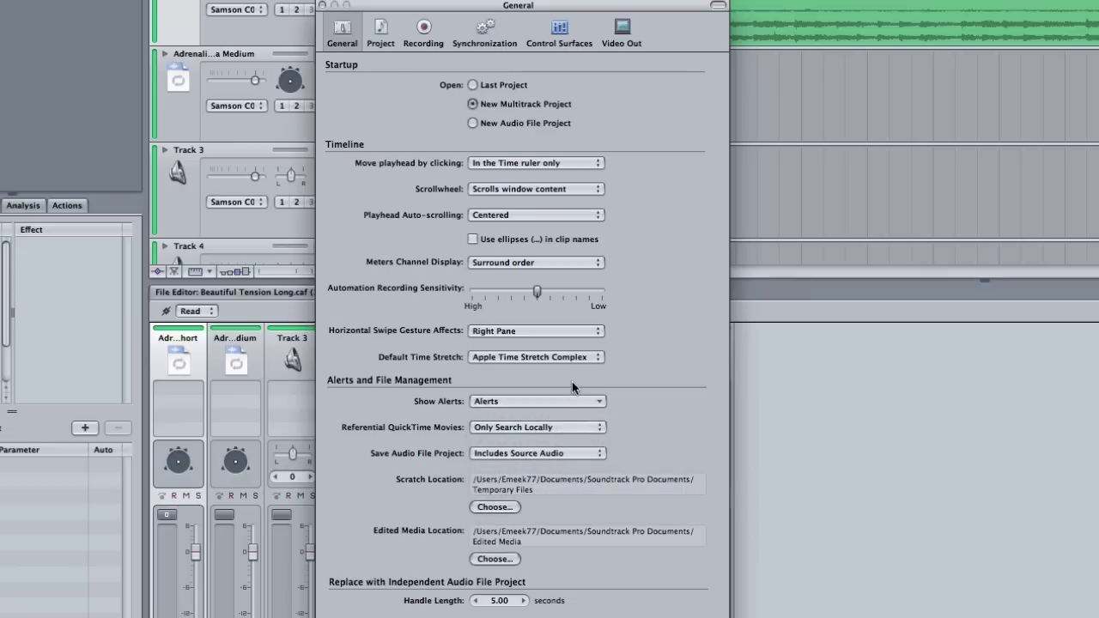
click(589, 427)
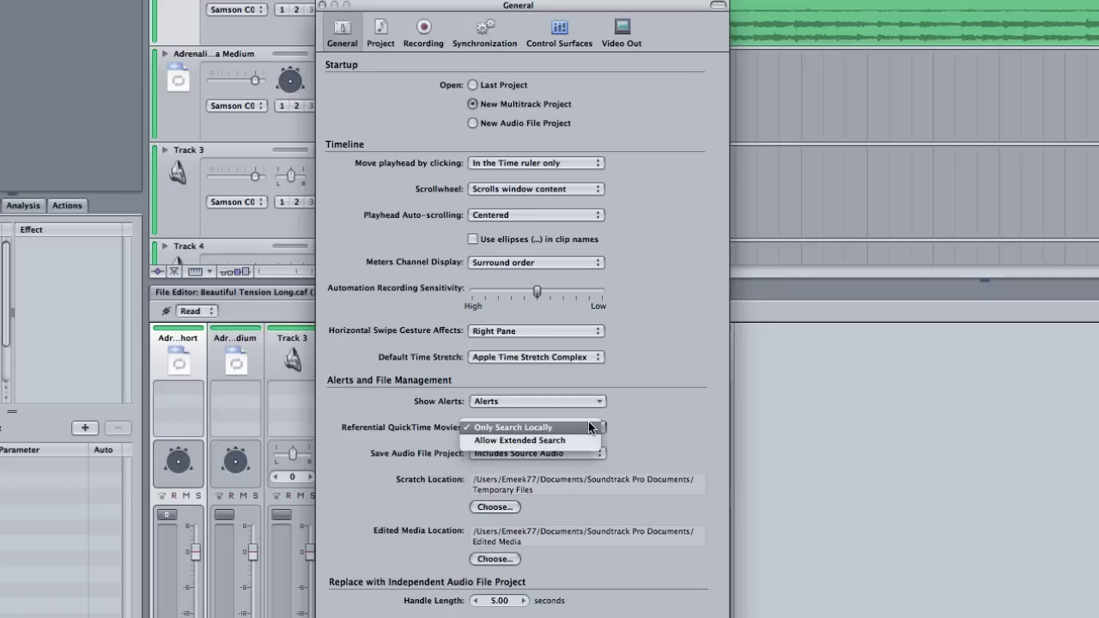
click(589, 427)
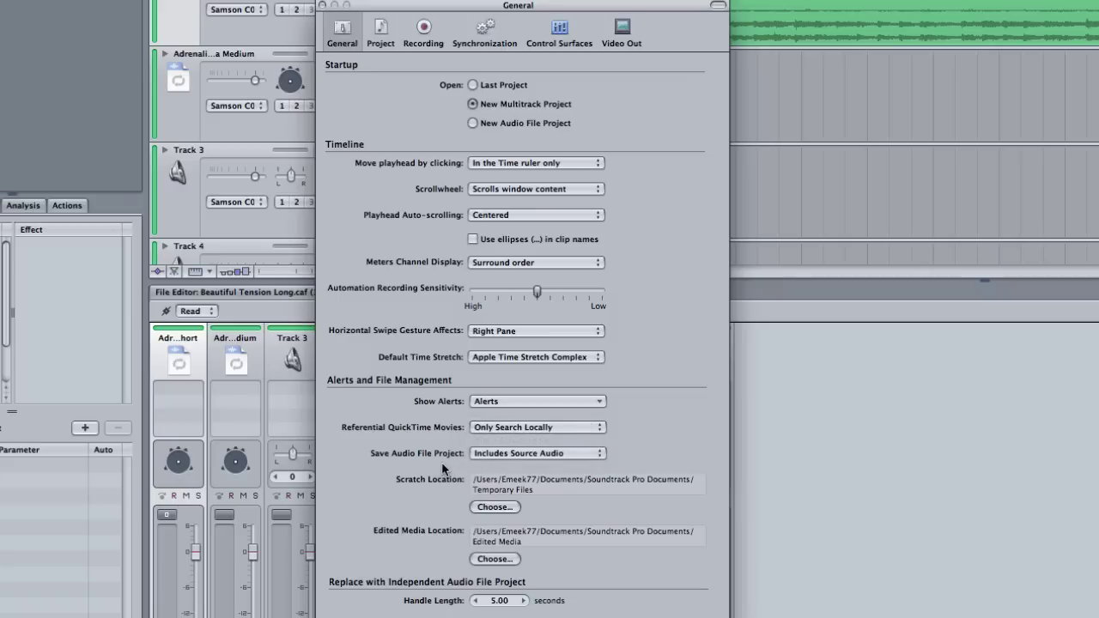
click(601, 452)
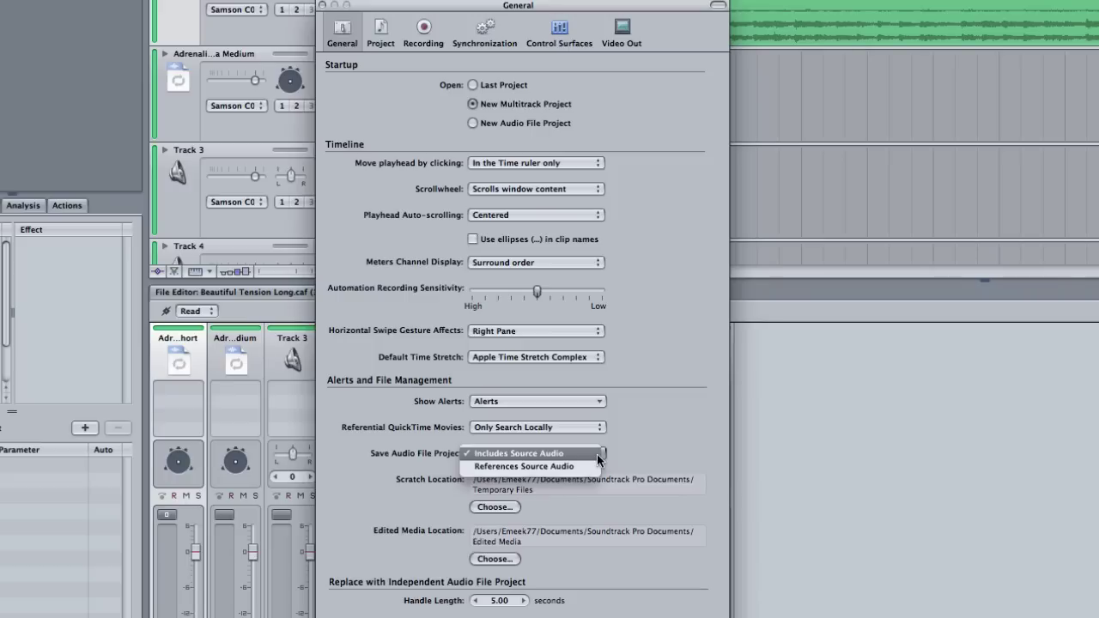
click(631, 438)
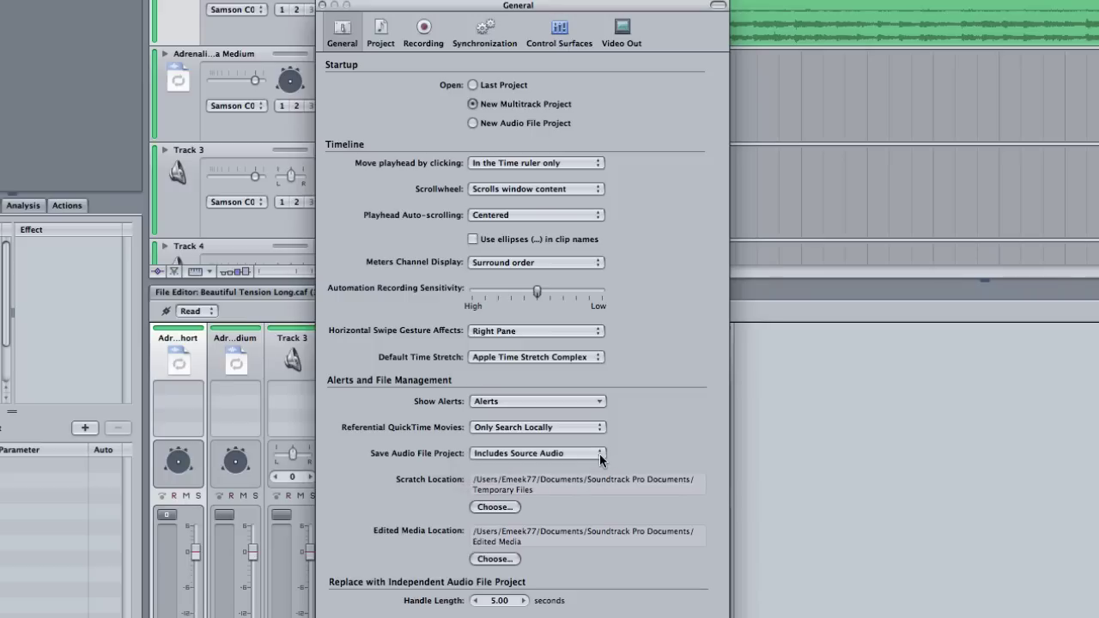
click(599, 453)
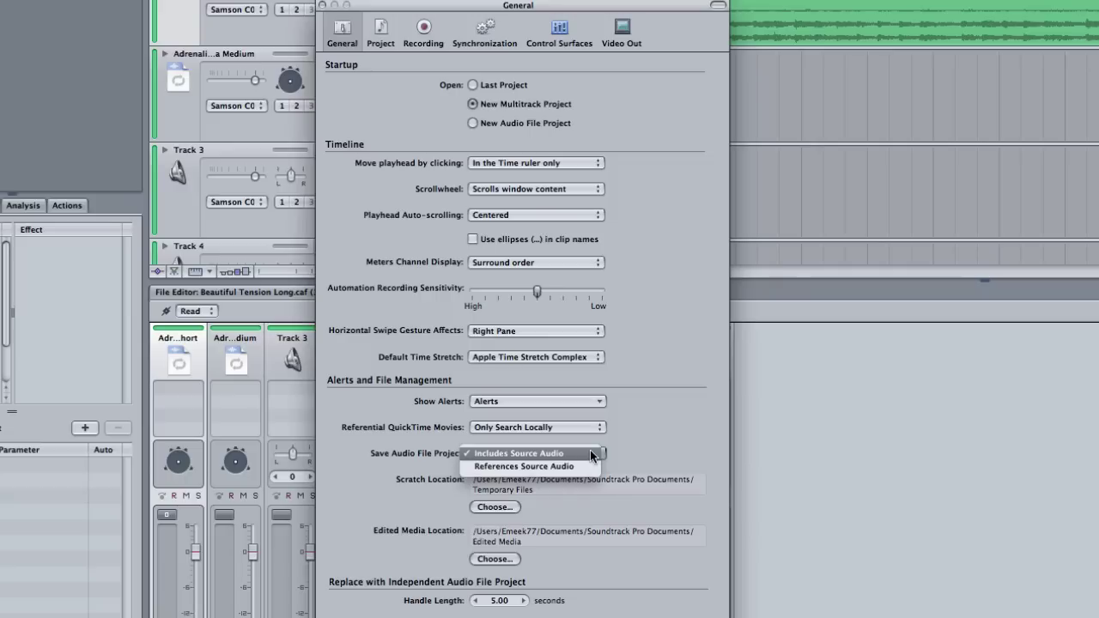
Keep Save Audio File Project at Includes Source Audio, leaving Handle Length at 5.00 seconds.
click(589, 452)
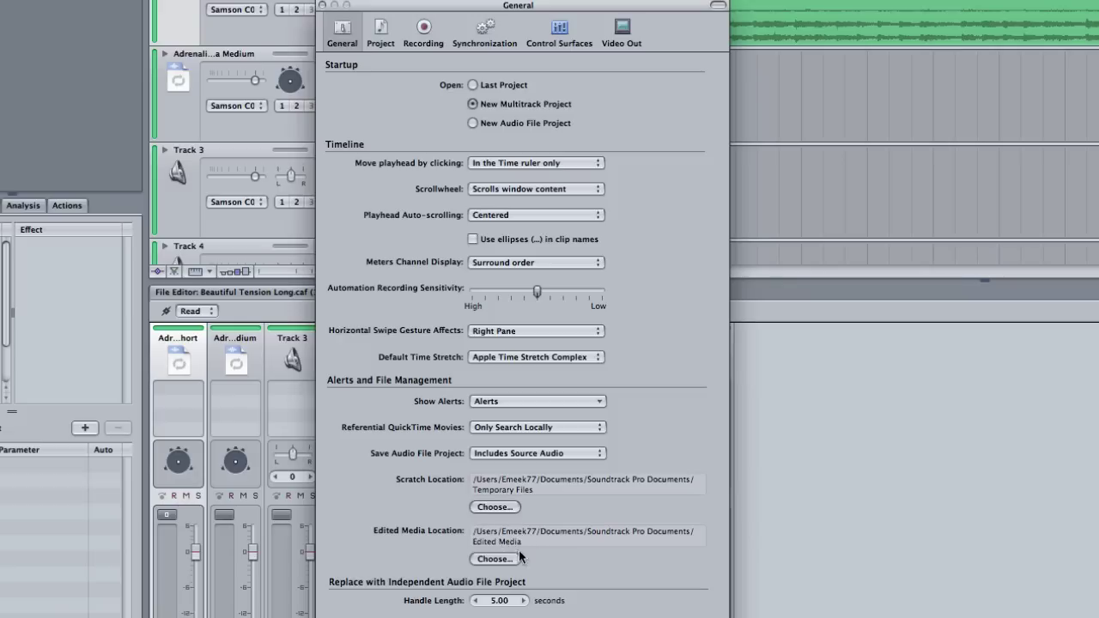
click(524, 600)
Preview the Recording and Synchronization panes, ending on the Project pane's New Document Defaults.
click(381, 34)
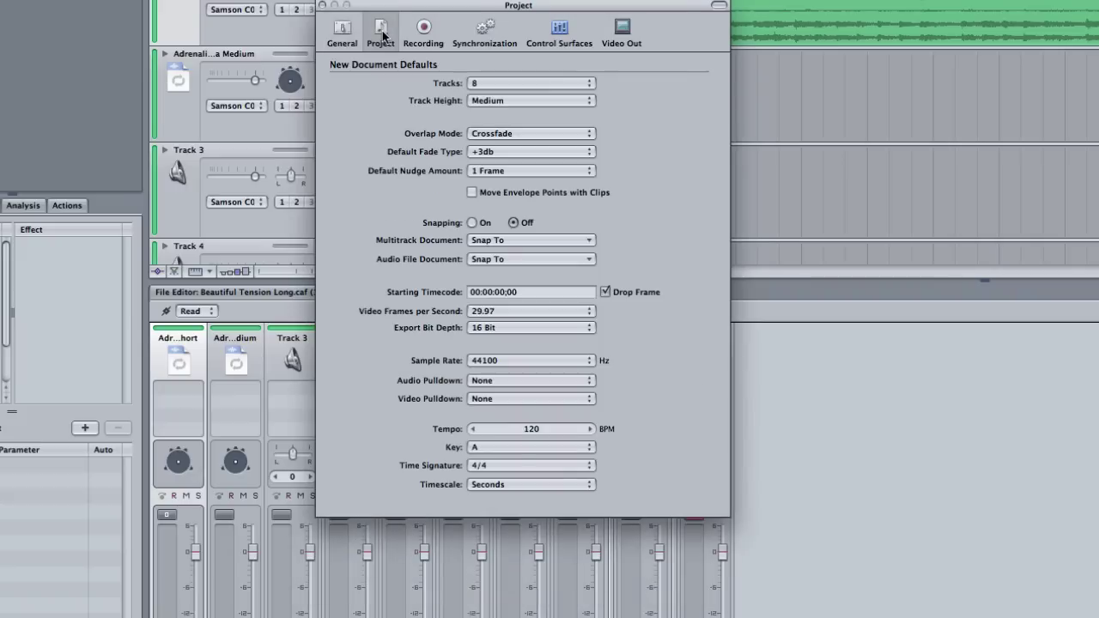
click(423, 39)
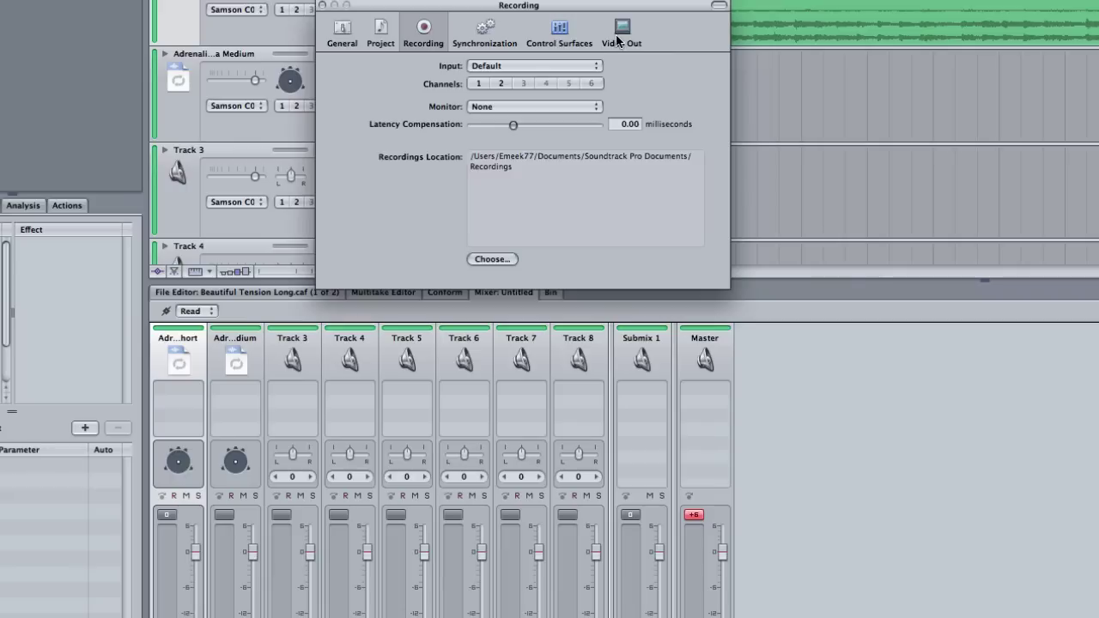
click(381, 34)
click(423, 35)
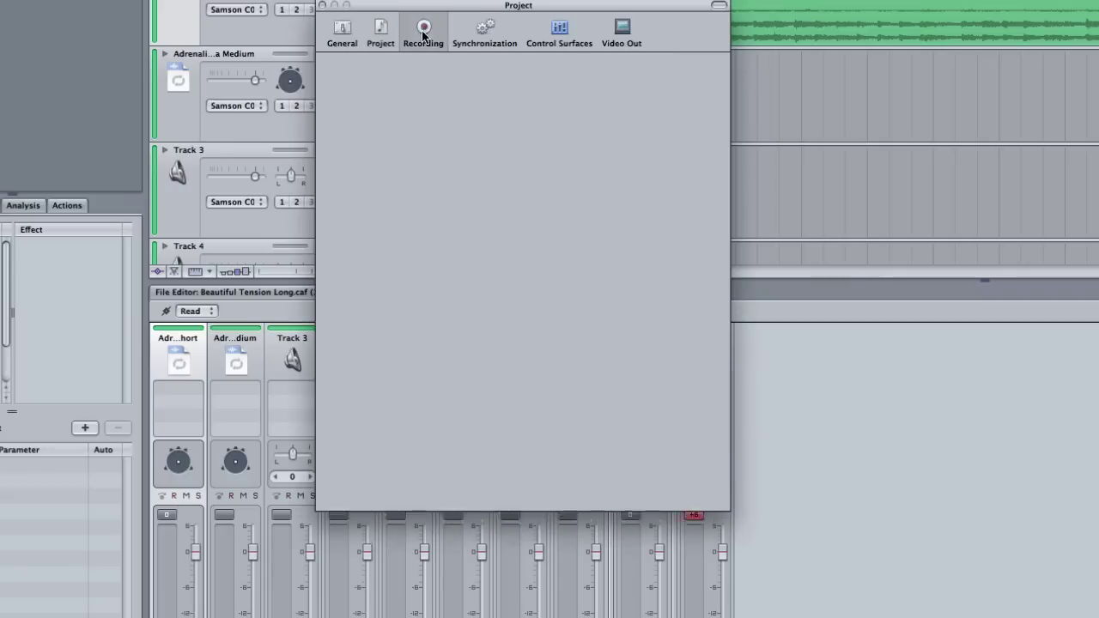
click(453, 36)
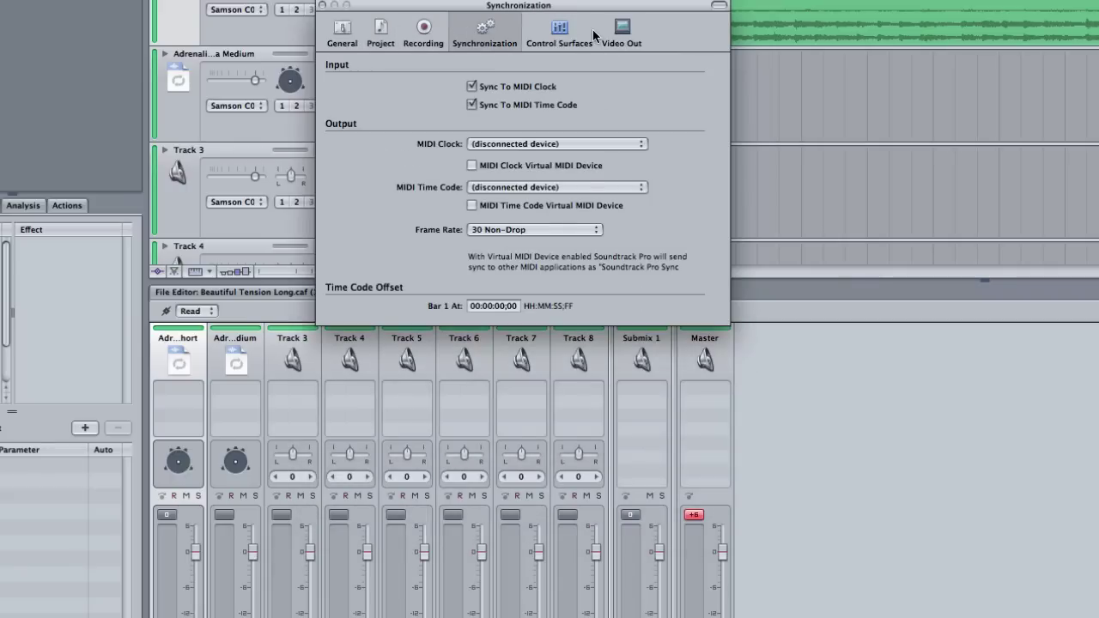
click(382, 35)
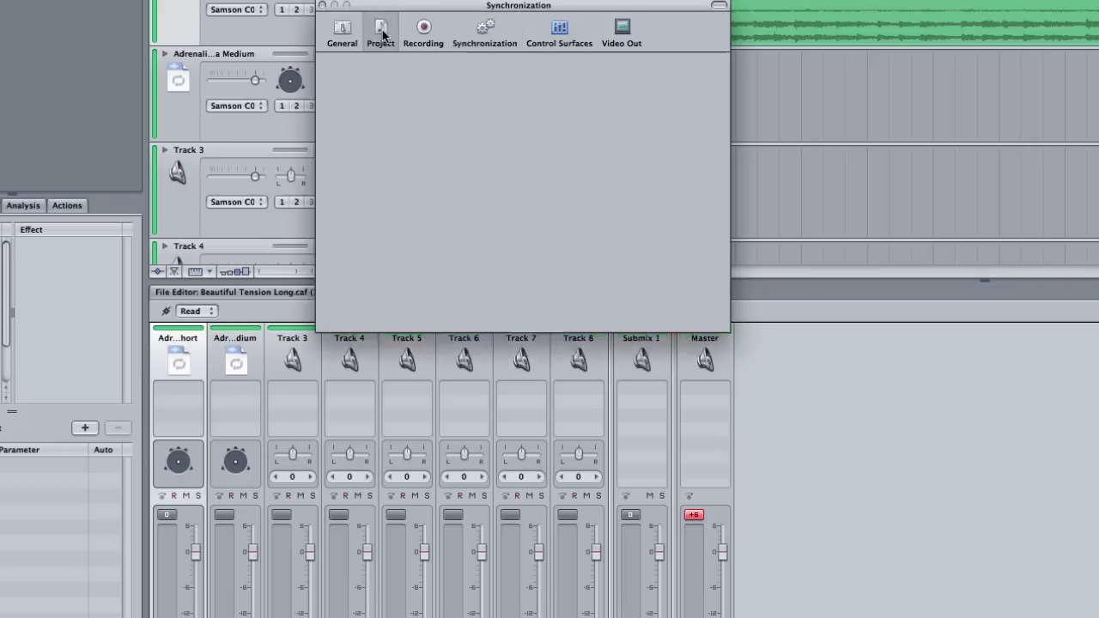